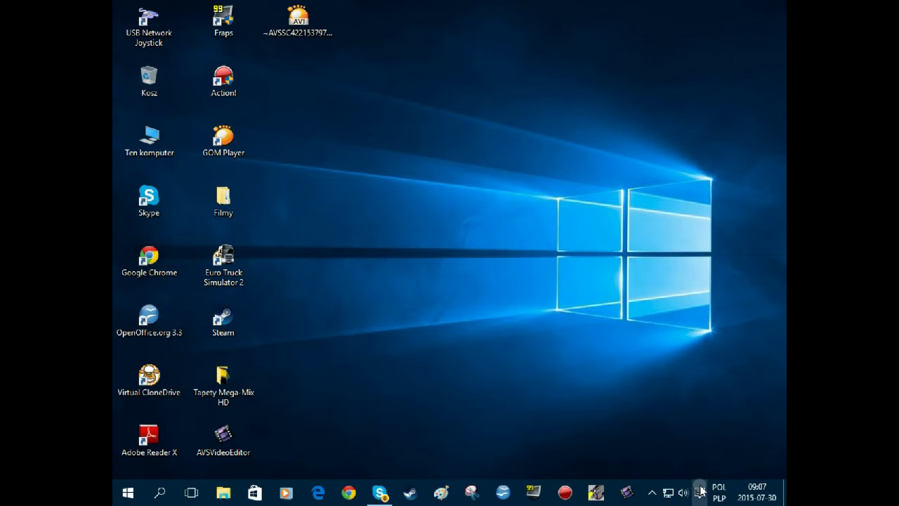
- View the notifications in the action centre and its Połącz pane for wireless displays, returning to the action centre
click(700, 491)
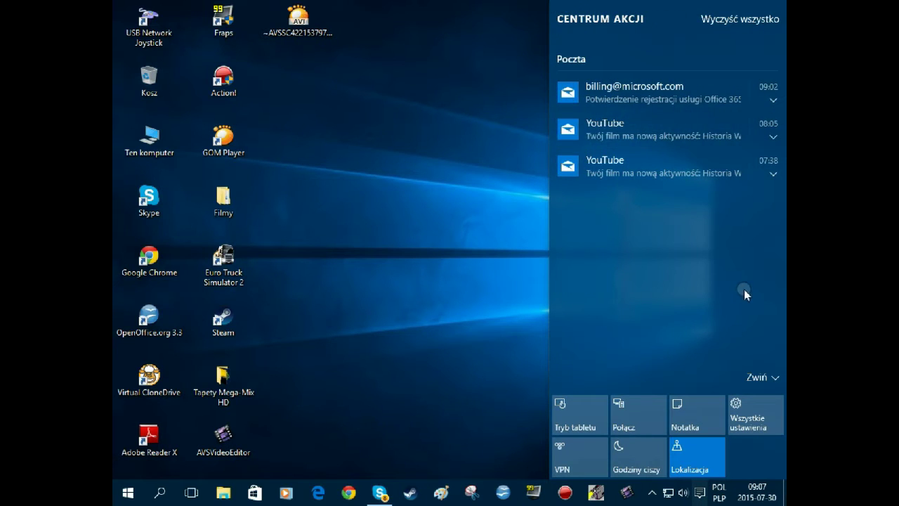
click(618, 421)
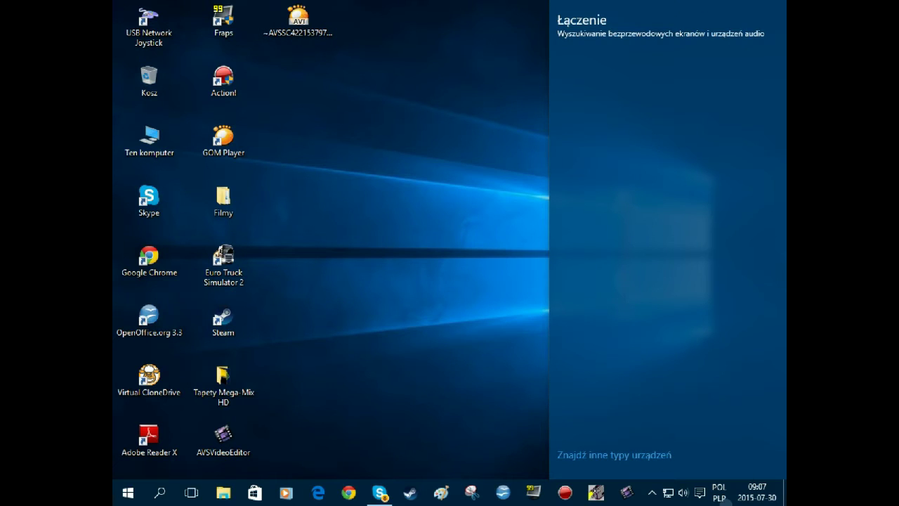
click(697, 495)
click(697, 495)
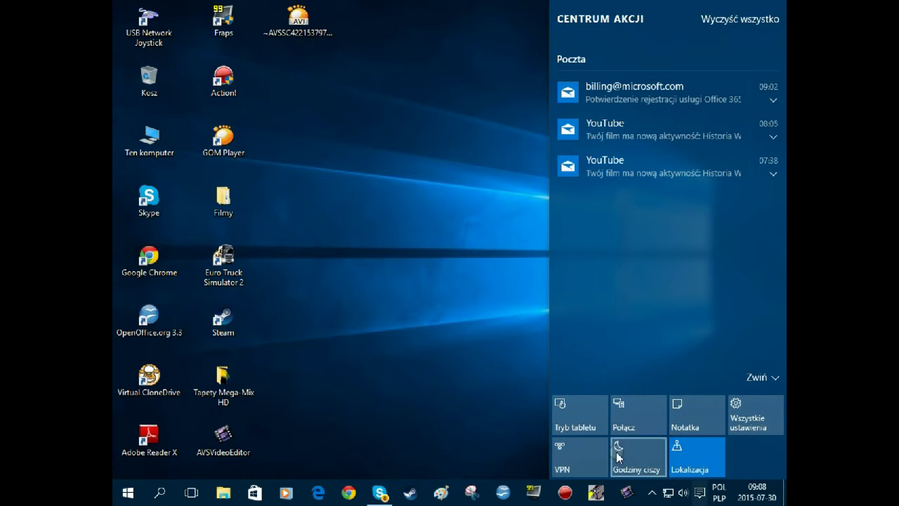
- Turn on Tryb tabletu in the action centre and bring up the full-screen Start
click(599, 408)
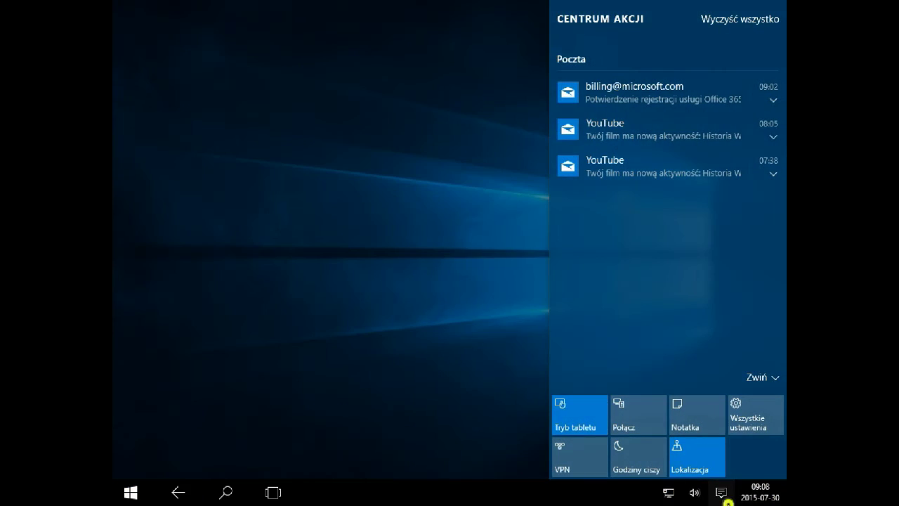
click(727, 501)
click(115, 500)
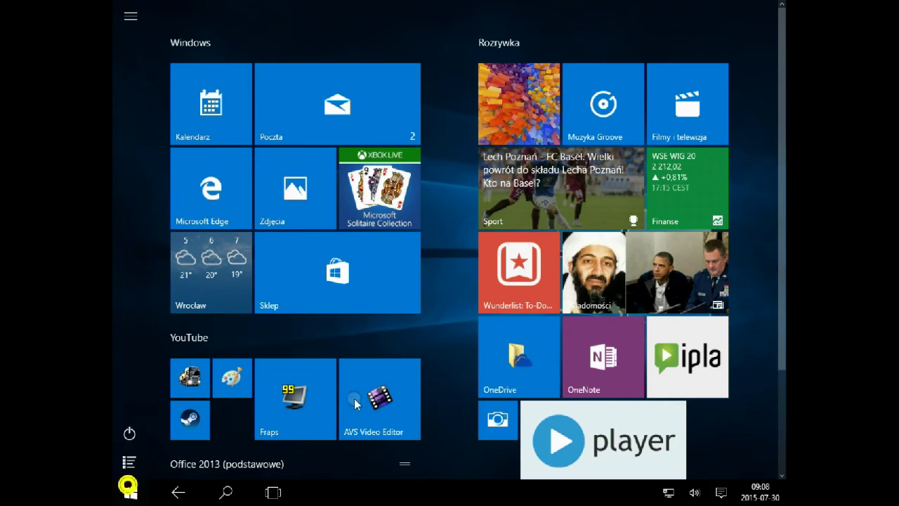
- Resize the Camera tile in the Rozrywka group to the medium tile size
scroll(545, 342, down, 5)
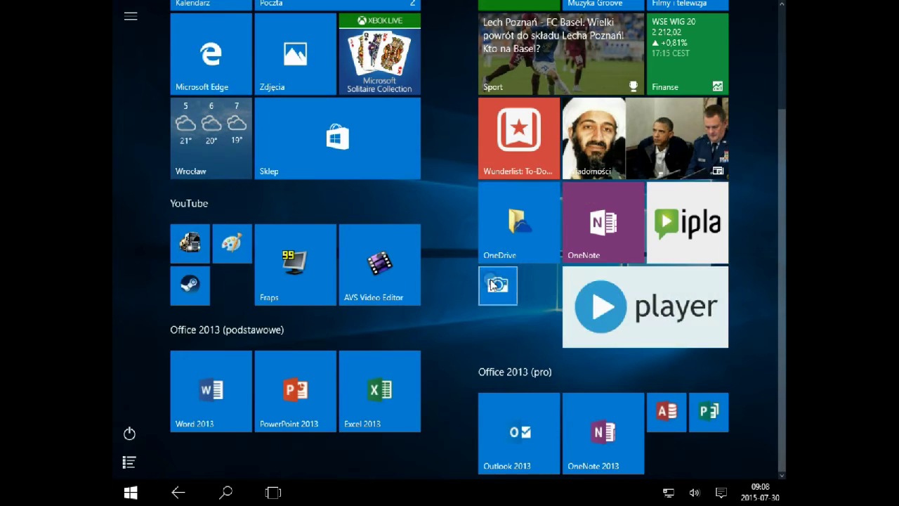
right_click(493, 281)
mouse_move(556, 314)
click(673, 327)
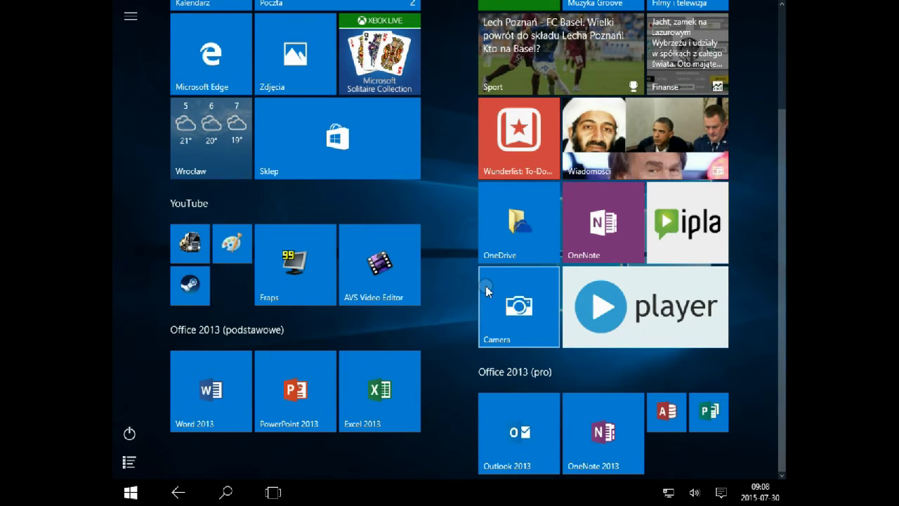
- Look over the tile groups and the expandable side menu of the full-screen Start
scroll(486, 287, up, 2)
scroll(486, 286, down, 2)
scroll(486, 285, up, 2)
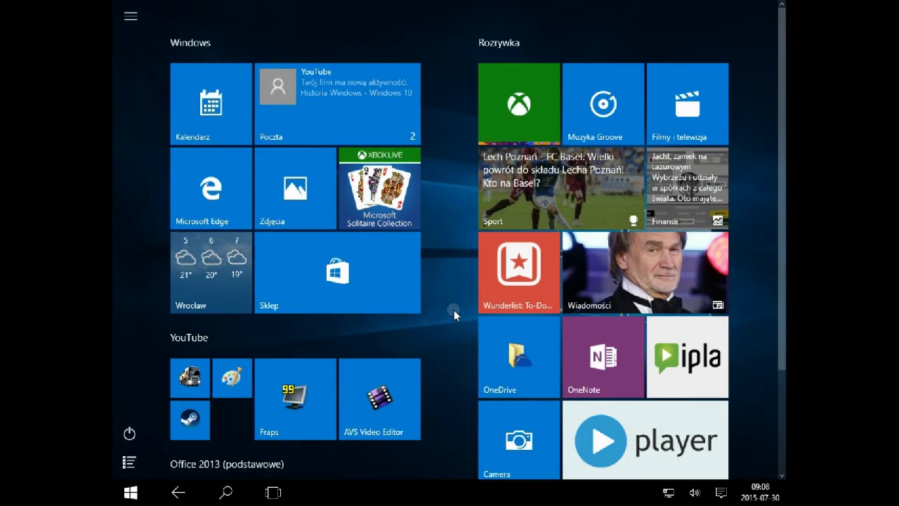
click(130, 9)
click(128, 11)
click(127, 12)
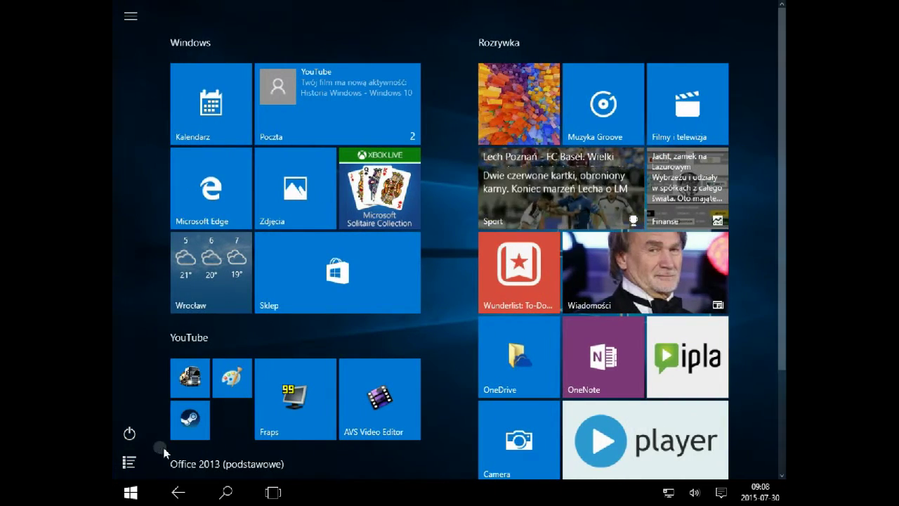
- Turn off Tryb tabletu in the action centre and close the action centre
click(719, 491)
click(592, 428)
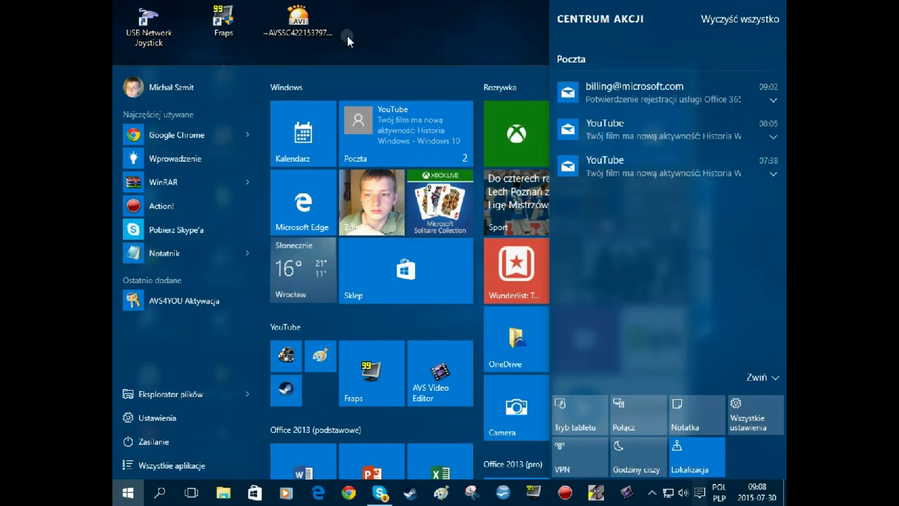
click(377, 79)
click(554, 70)
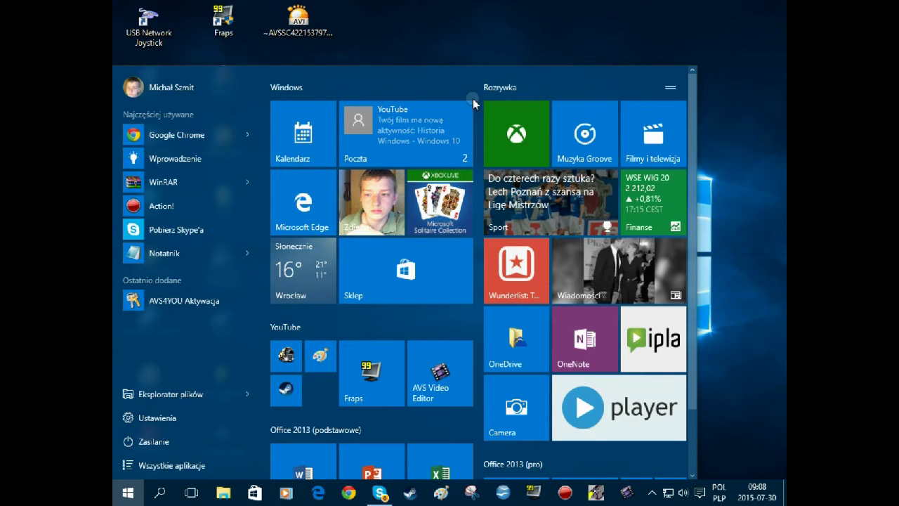
- Look through the tile groups in the desktop Start menu, down to the Office 2013 groups
scroll(392, 152, down, 2)
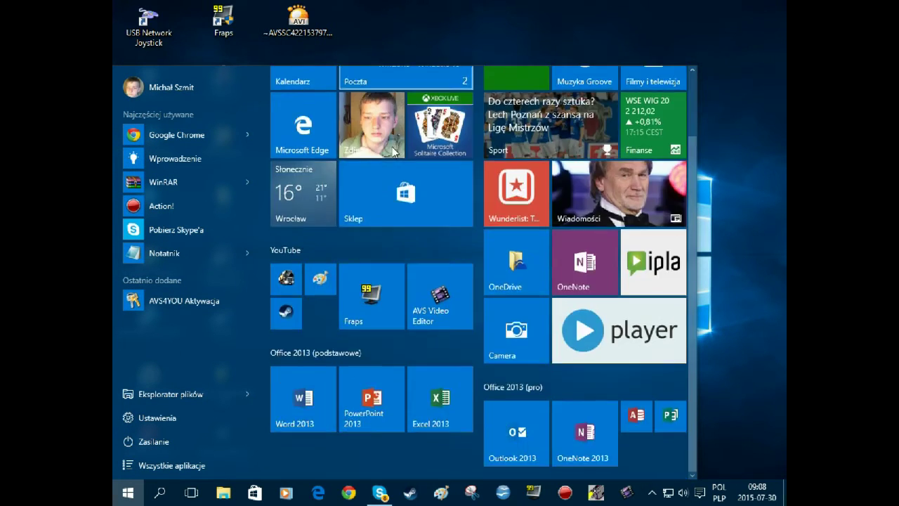
scroll(392, 151, up, 2)
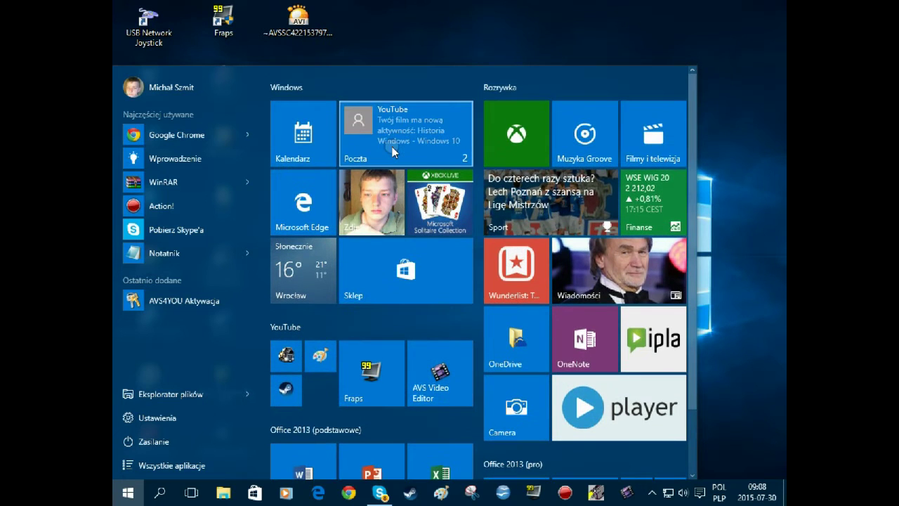
scroll(425, 264, down, 2)
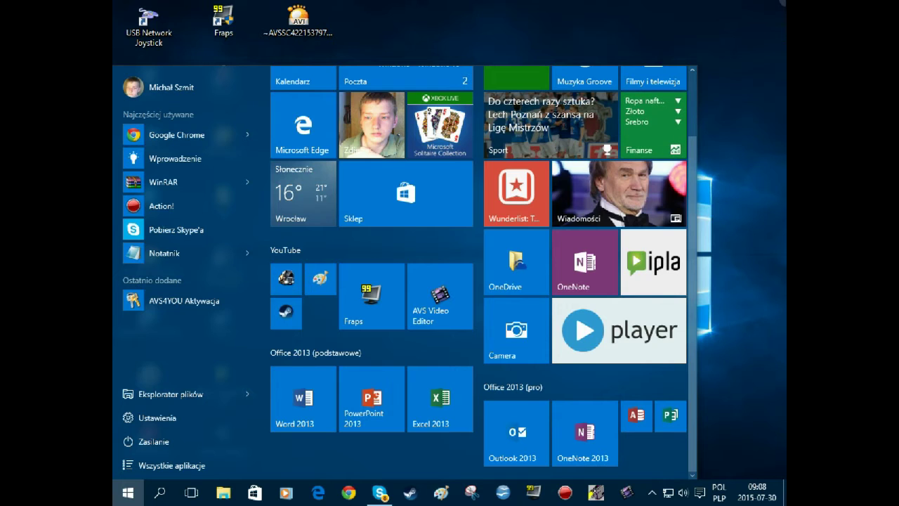
- Open the taskbar calendar, browse ahead to August 2015 and close it
click(768, 500)
scroll(692, 381, down, 1)
scroll(689, 379, down, 2)
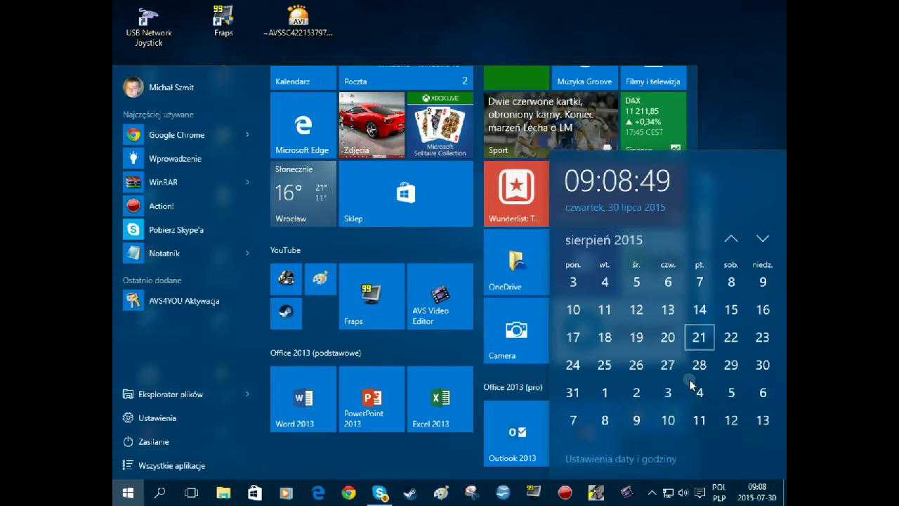
click(771, 492)
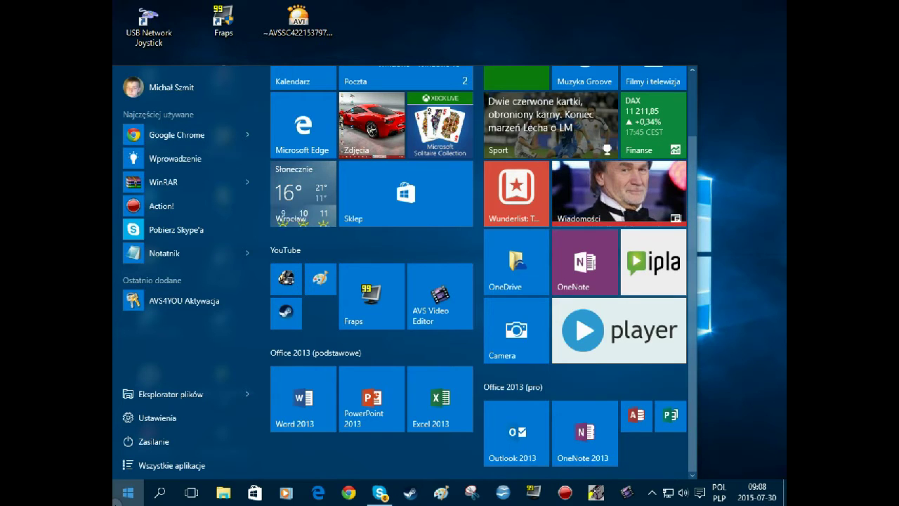
- Close the Start menu, view the Szybki dostęp folders in File Explorer and close its window
click(123, 494)
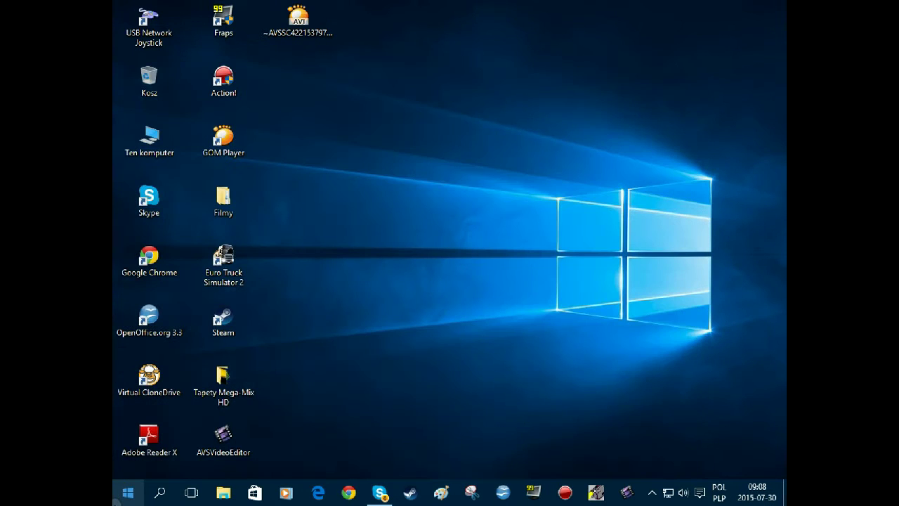
click(213, 495)
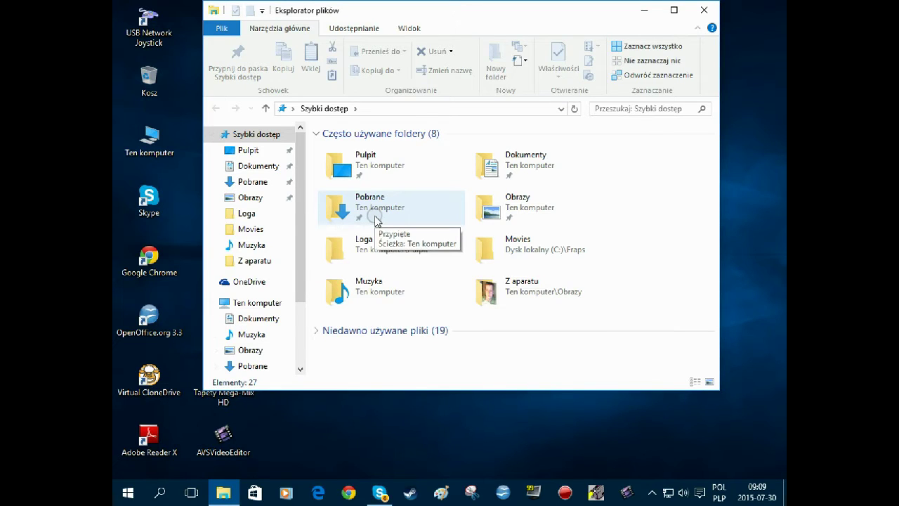
click(705, 12)
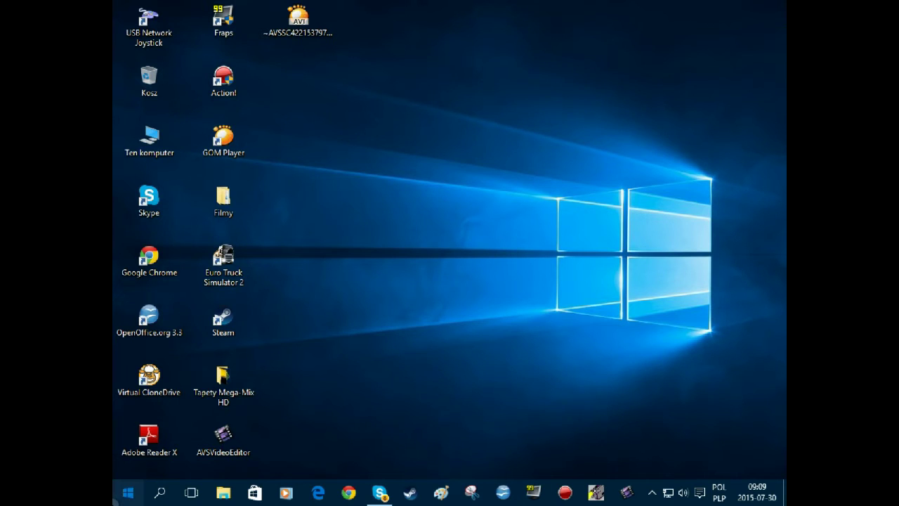
- Reopen the Start menu and look over its live tiles and Office 2013 groups
click(128, 493)
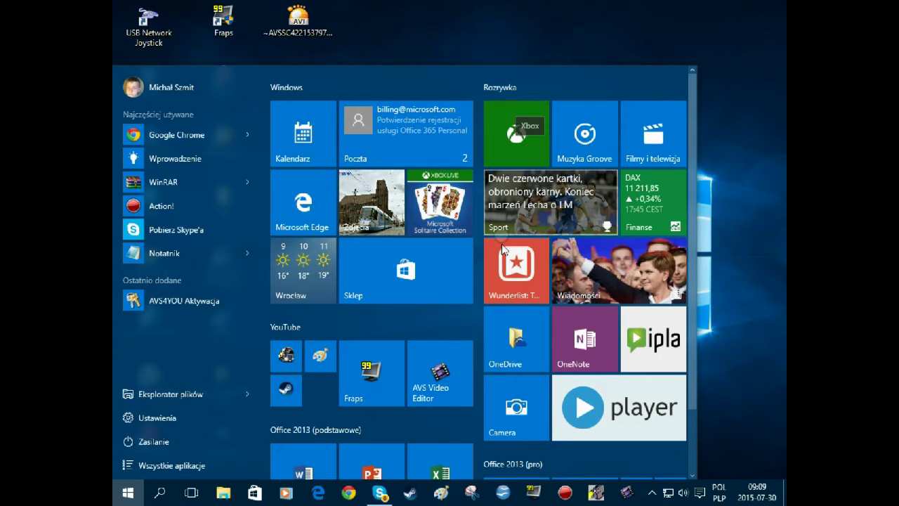
scroll(371, 313, down, 1)
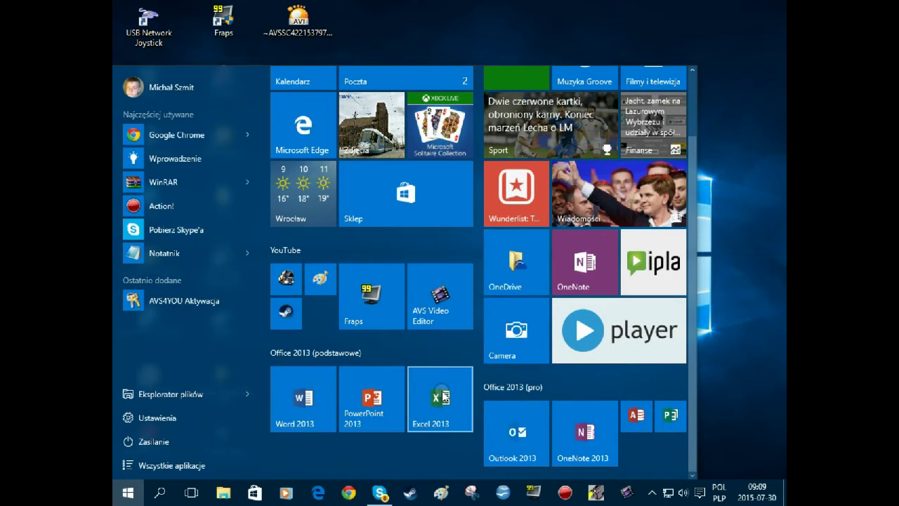
scroll(394, 394, up, 1)
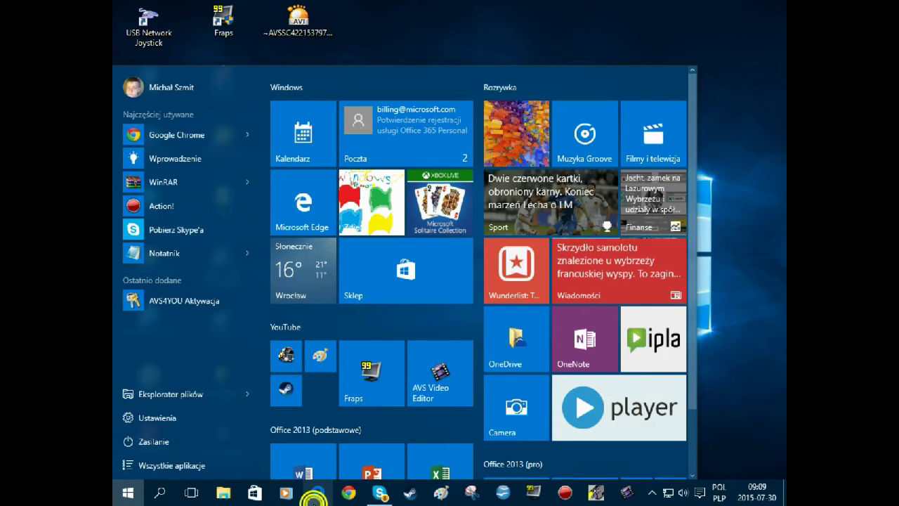
- Open Microsoft Edge and snap its window to the upper-right quarter of the desktop
click(317, 494)
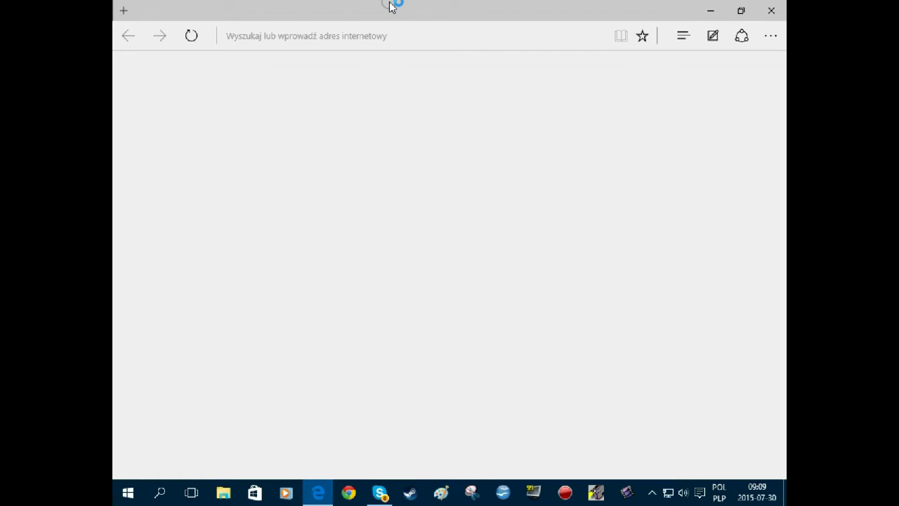
drag(391, 5, 785, 3)
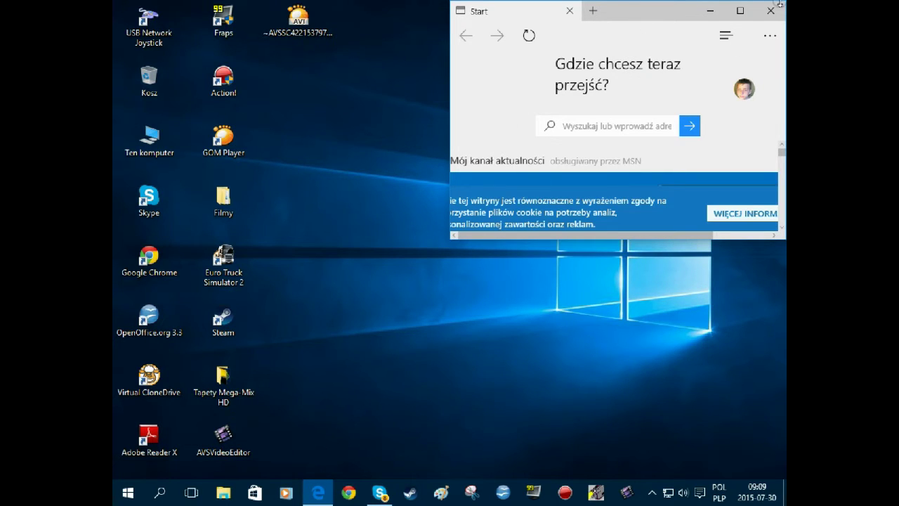
- Snap the Edge window to the right half of the desktop, then restore it to a floating window
drag(647, 13, 713, 96)
drag(784, 98, 785, 99)
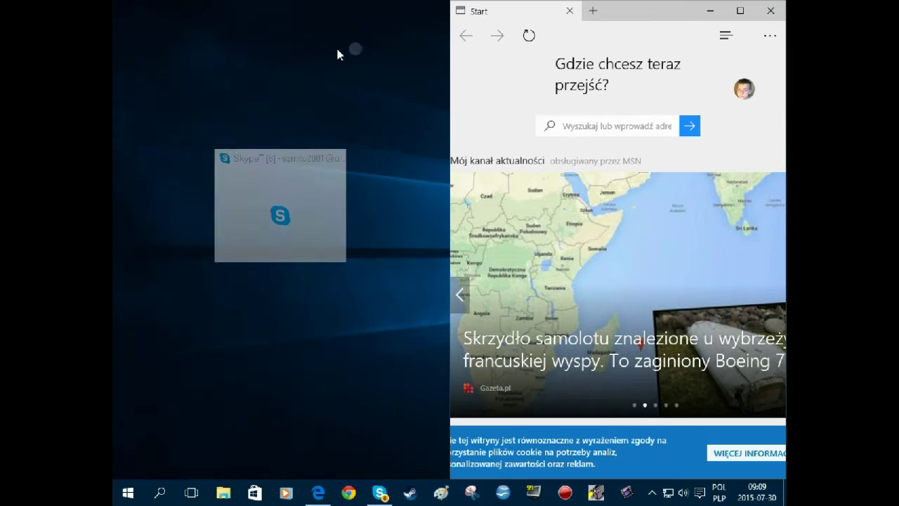
drag(639, 10, 569, 134)
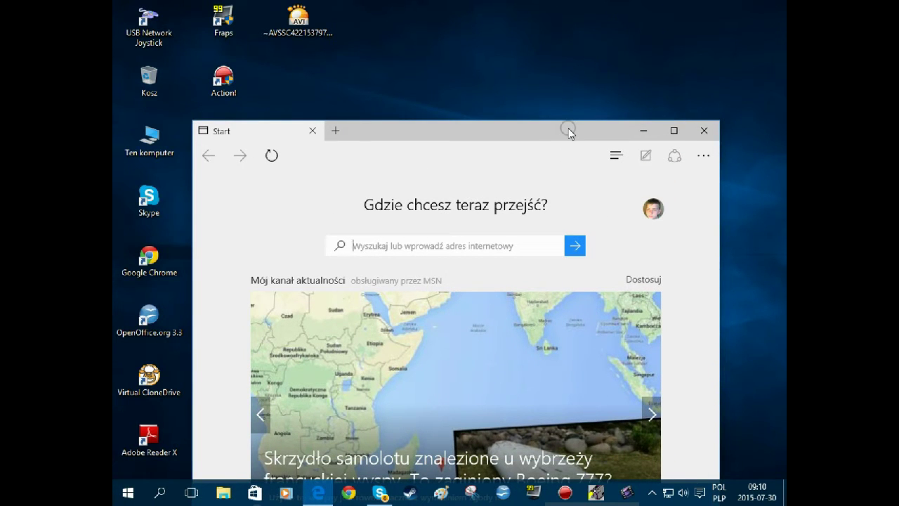
- Snap Edge to the upper-right quarter of the desktop and a new File Explorer window to the upper-left quarter
drag(569, 134, 782, 4)
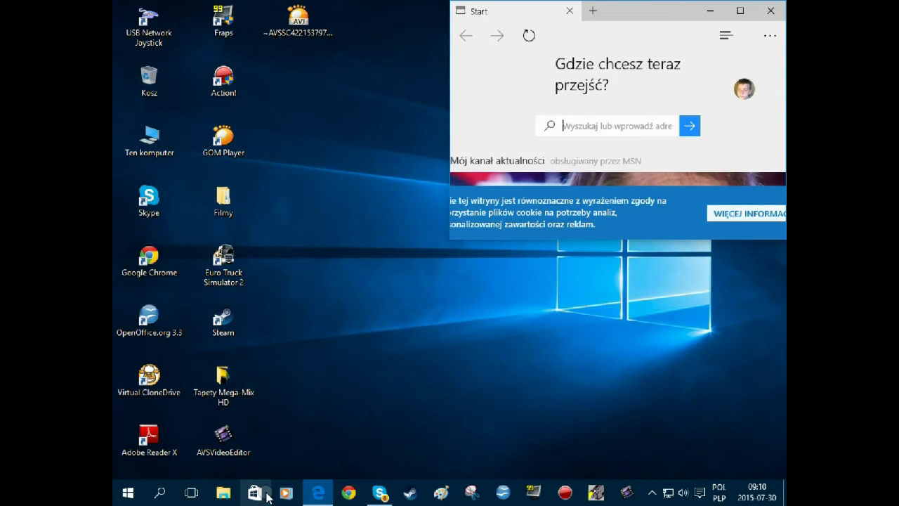
click(237, 501)
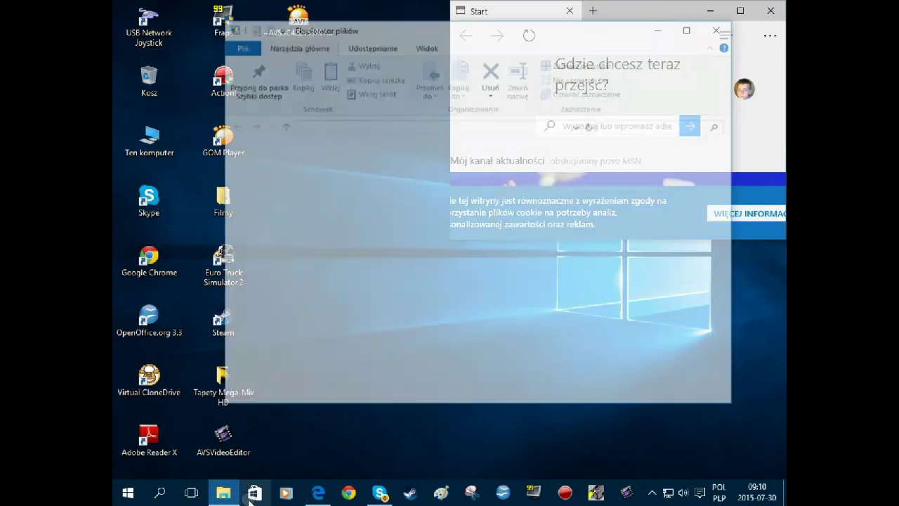
drag(374, 35, 113, 5)
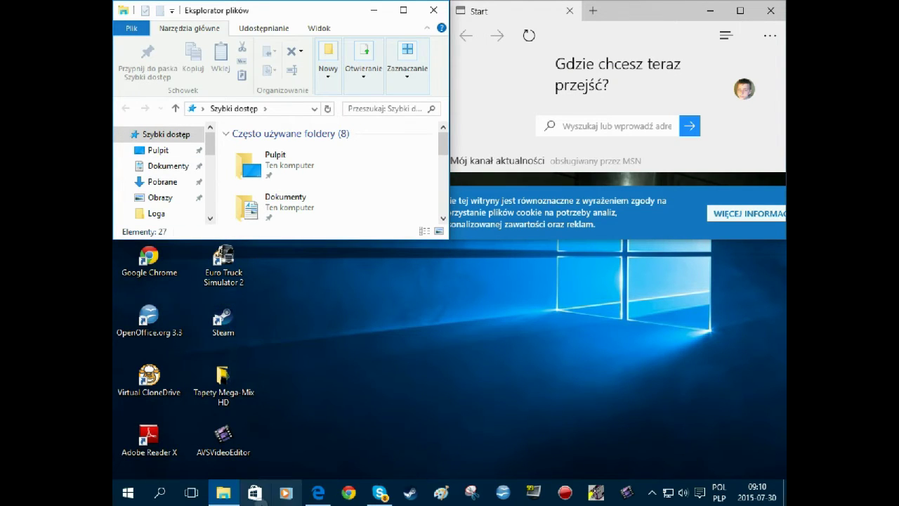
- Close the snapped File Explorer and Edge windows
click(433, 10)
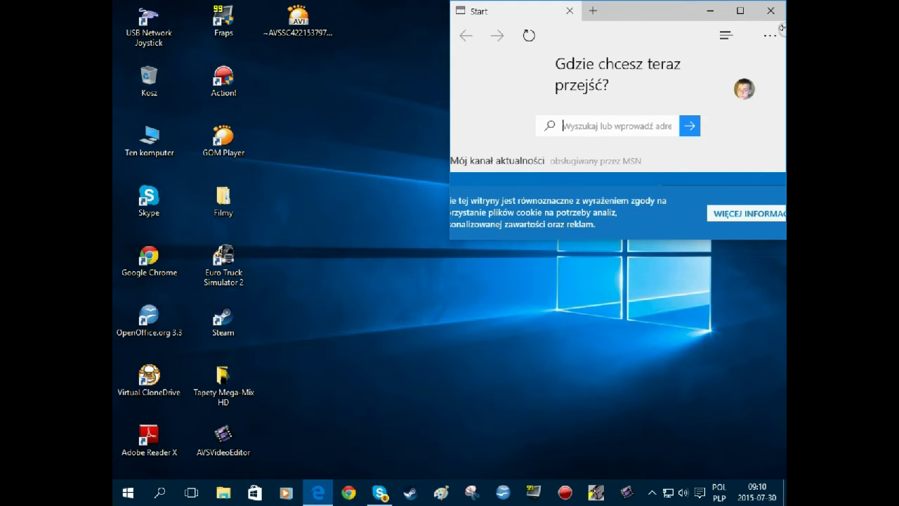
click(775, 12)
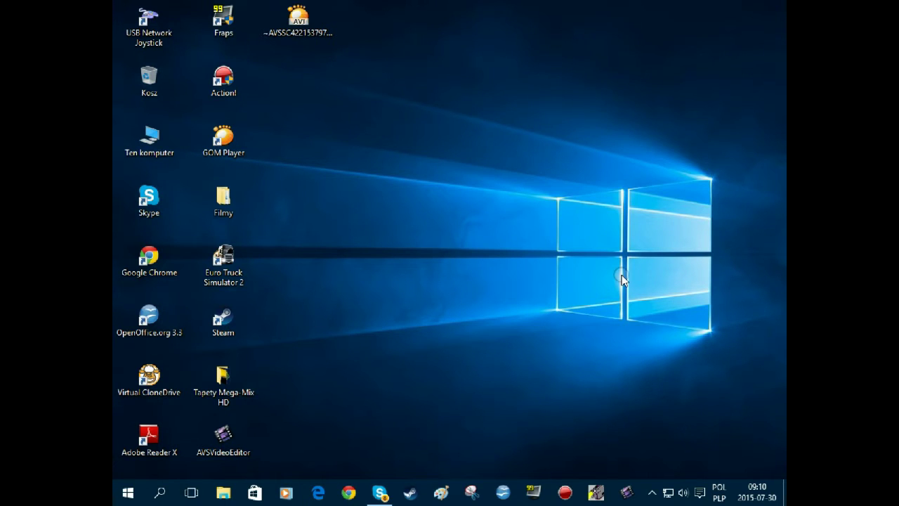
- Open the Start menu and view the hidden notification-area icons, then collapse them
click(125, 493)
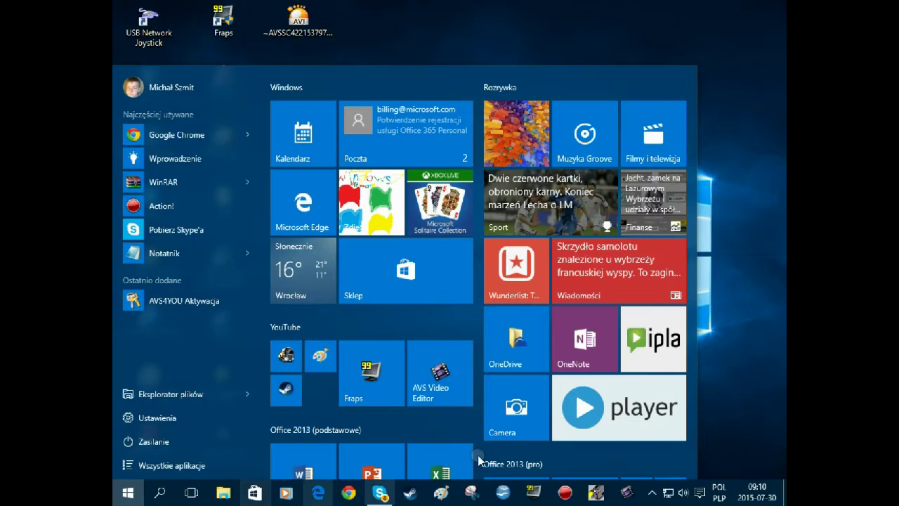
click(652, 492)
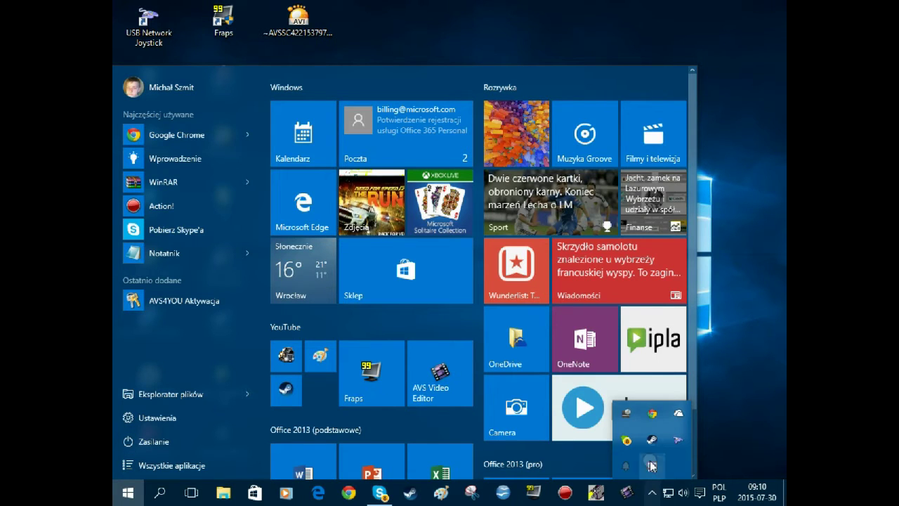
click(449, 357)
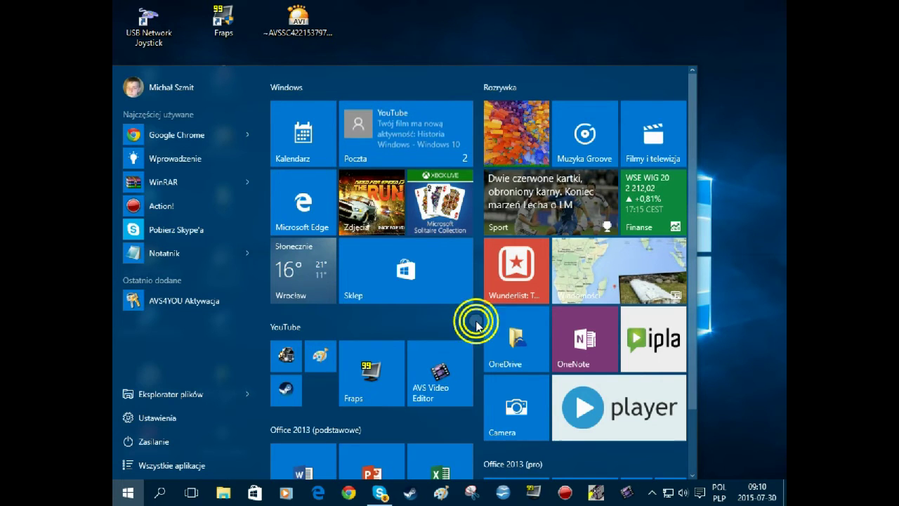
- Open the Windows Ustawienia window
click(174, 415)
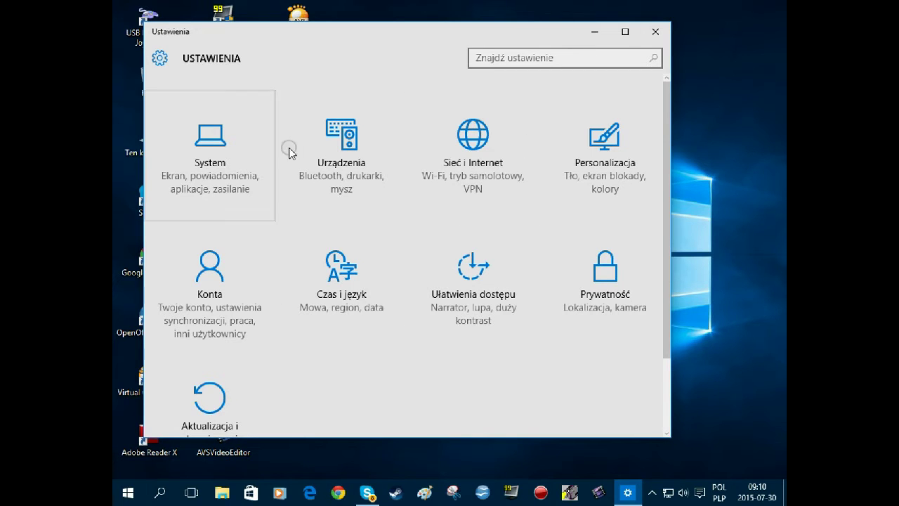
- Look over the Settings categories, view the Aktualizacja i zabezpieczenia page and return to the category overview
scroll(452, 373, down, 3)
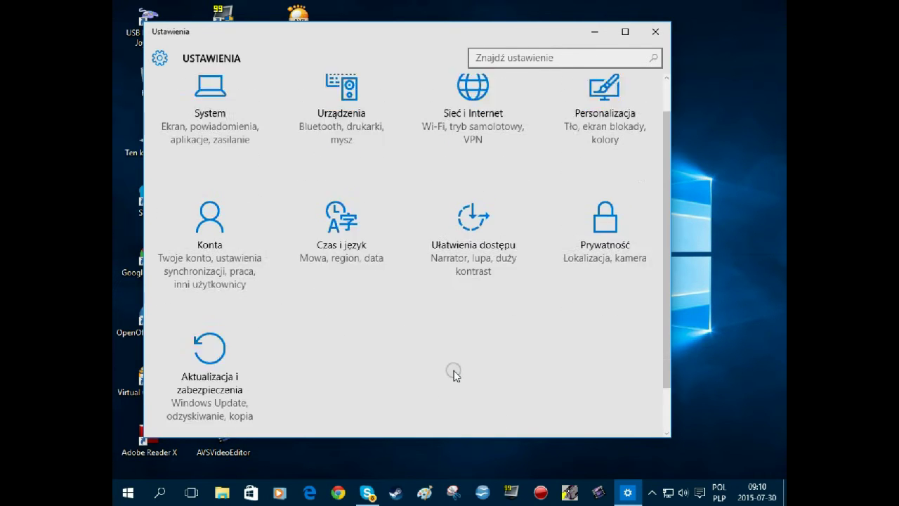
click(193, 337)
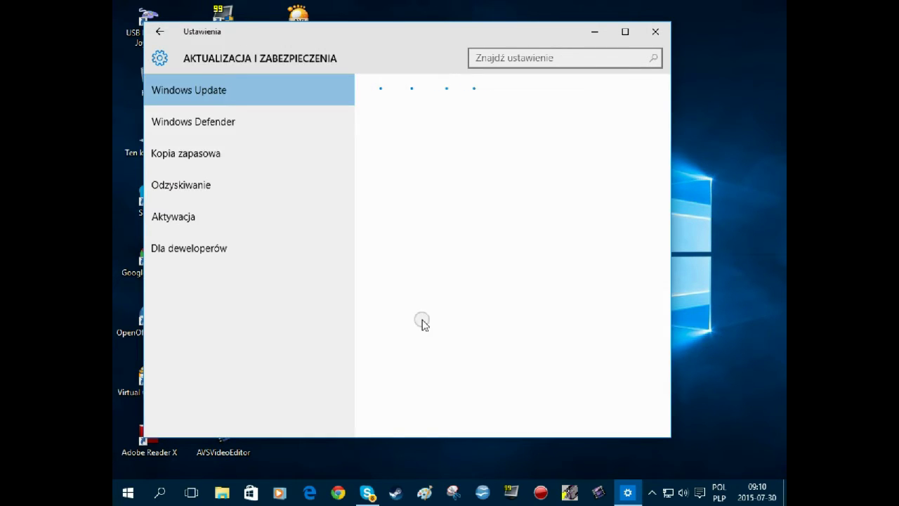
click(162, 37)
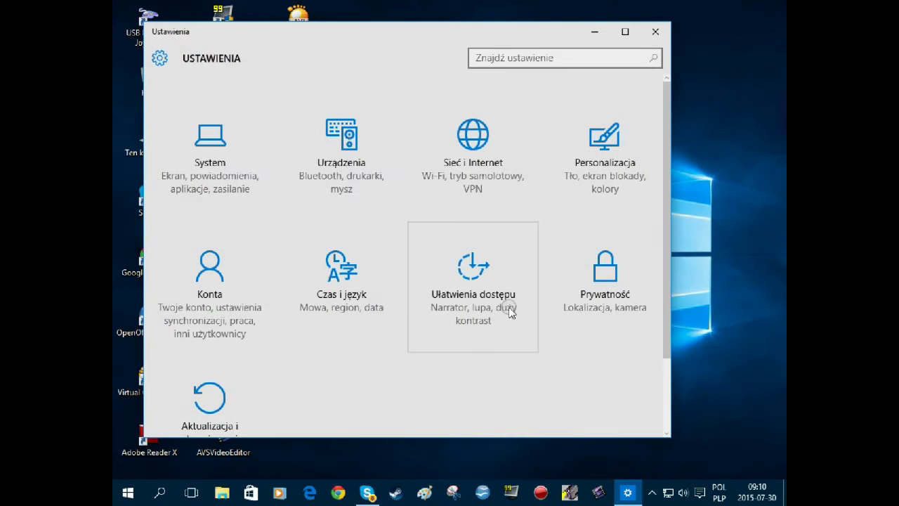
scroll(508, 311, down, 2)
scroll(507, 312, up, 2)
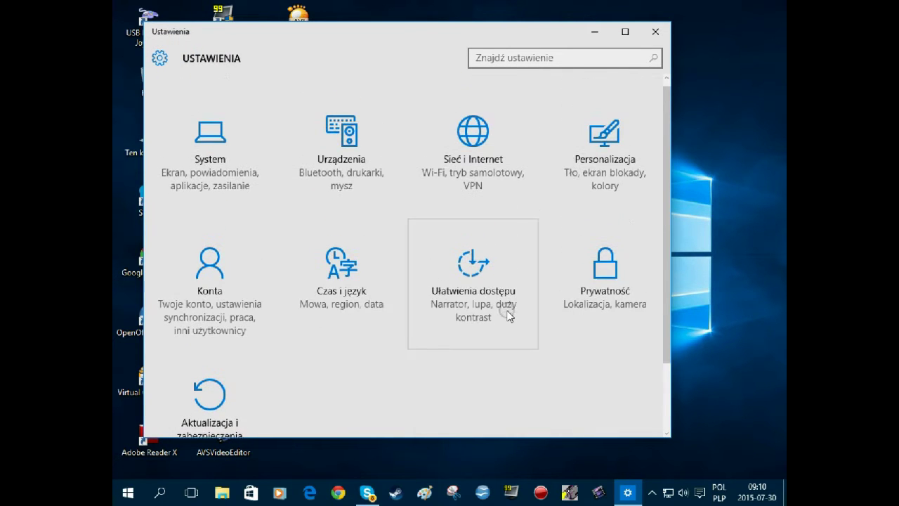
- Open the Personalizacja category and look through its Tło background options
click(632, 172)
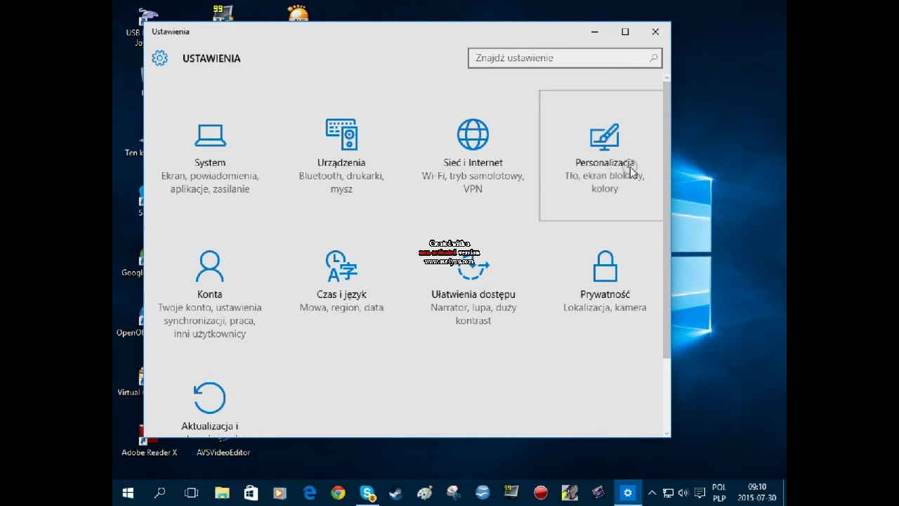
scroll(526, 373, down, 3)
scroll(526, 367, up, 3)
scroll(526, 367, down, 3)
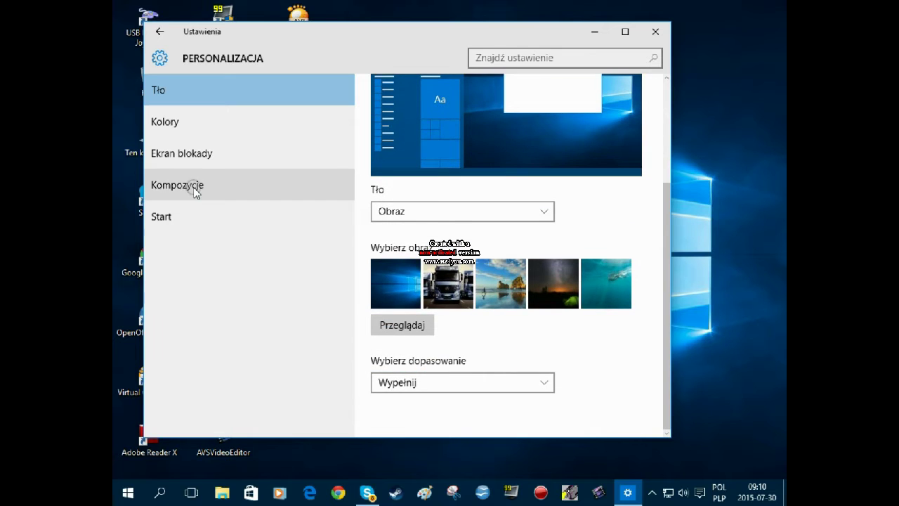
- Open the theme settings from the Kompozycje page and look through the available themes
click(194, 189)
click(432, 128)
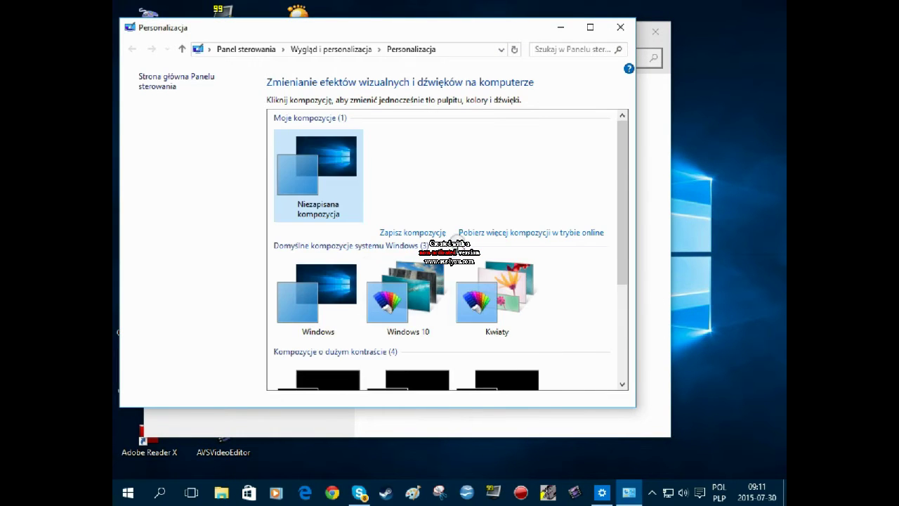
scroll(458, 241, down, 3)
scroll(457, 241, up, 1)
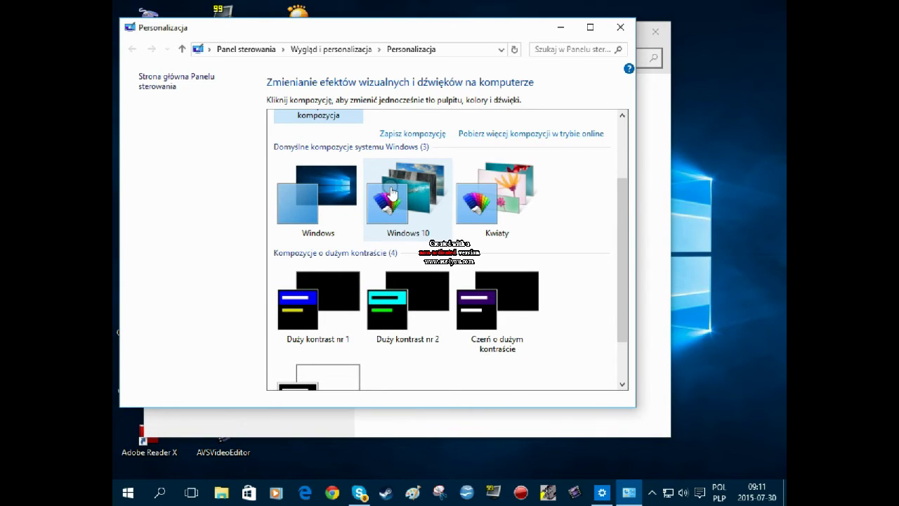
- Try out the Windows and Kwiaty themes and switch back to the Niezapisana kompozycja theme
click(319, 228)
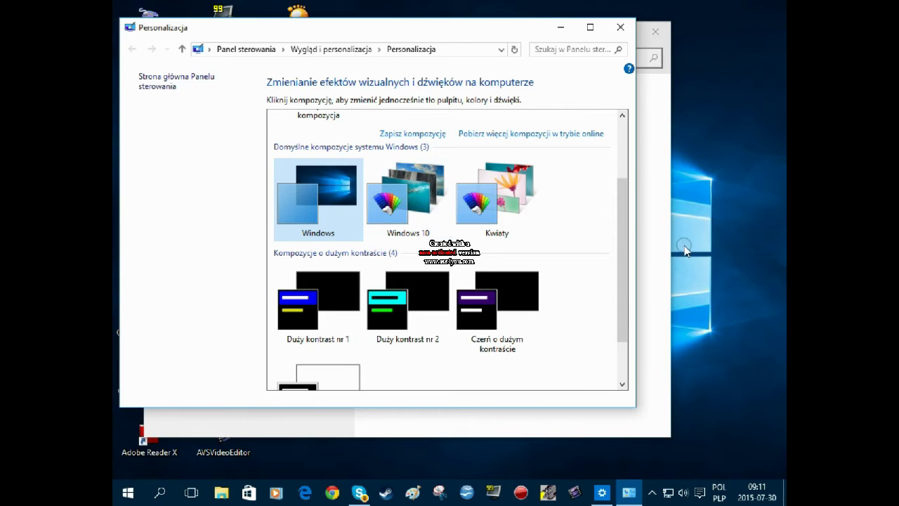
click(416, 201)
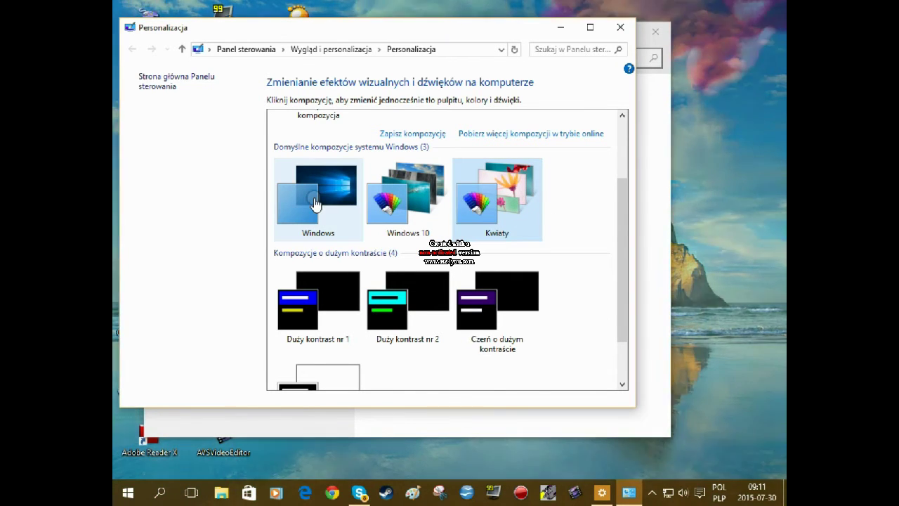
click(301, 203)
scroll(496, 284, up, 3)
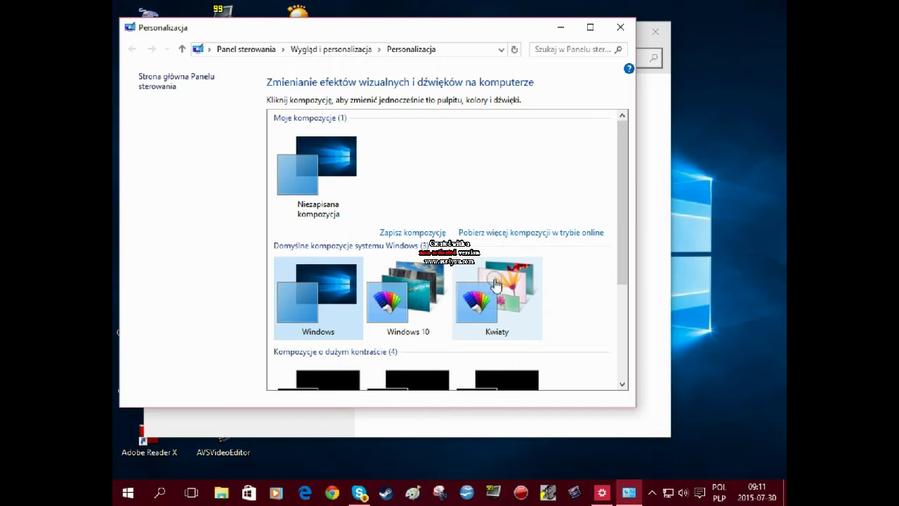
click(300, 138)
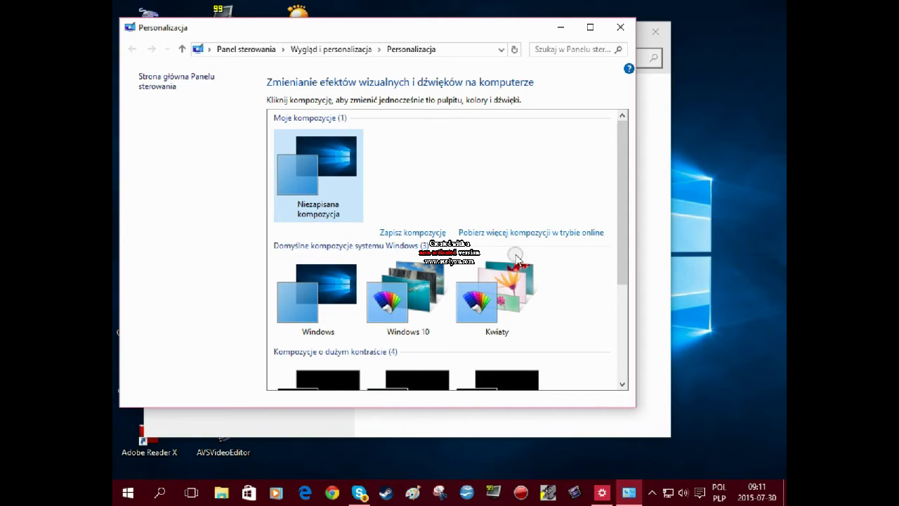
scroll(414, 275, down, 1)
scroll(407, 274, up, 1)
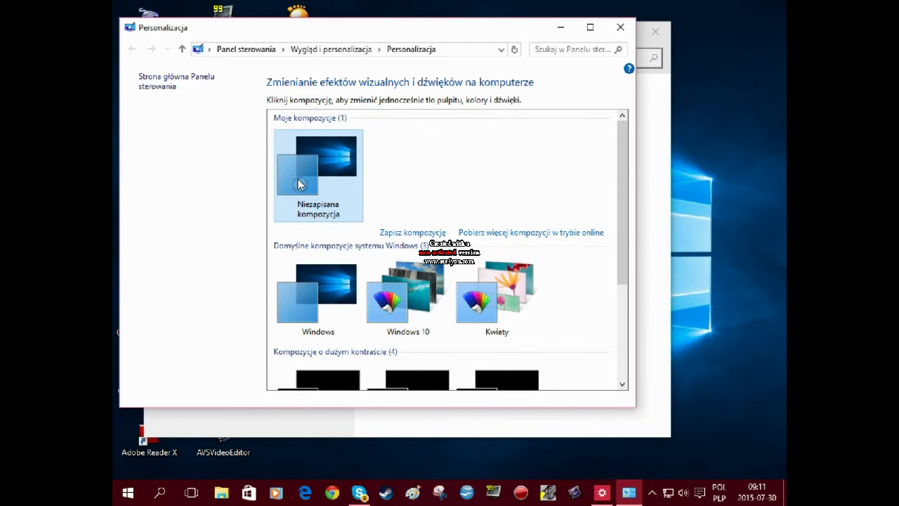
- Apply the default Windows theme, delete the Niezapisana kompozycja theme and close the Control Panel Personalizacja window
click(318, 295)
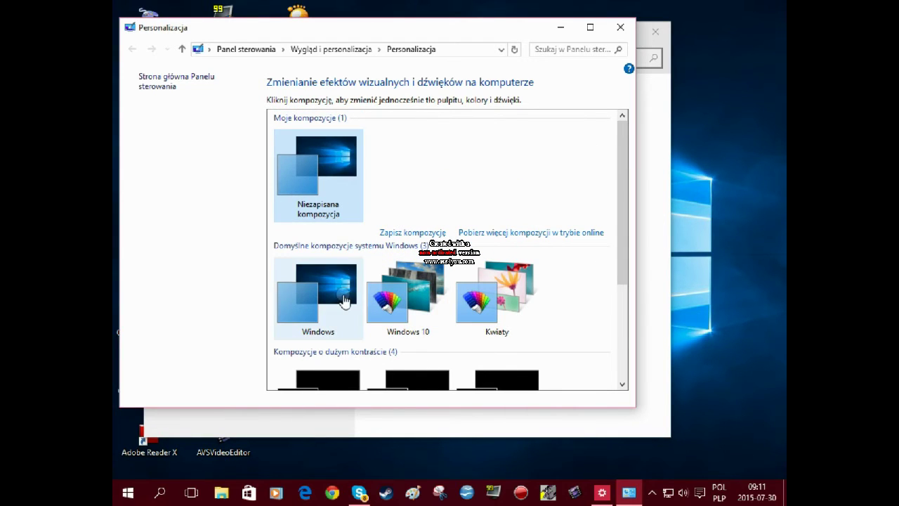
right_click(329, 163)
click(330, 138)
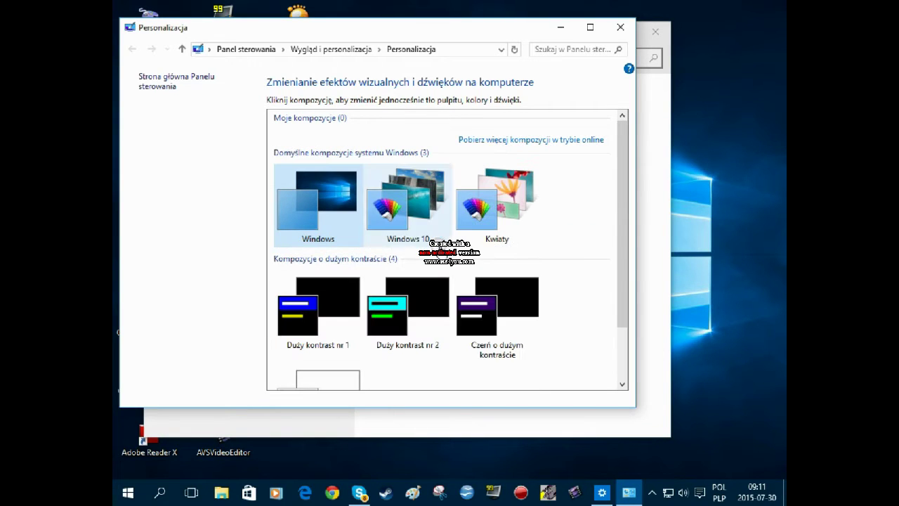
click(621, 30)
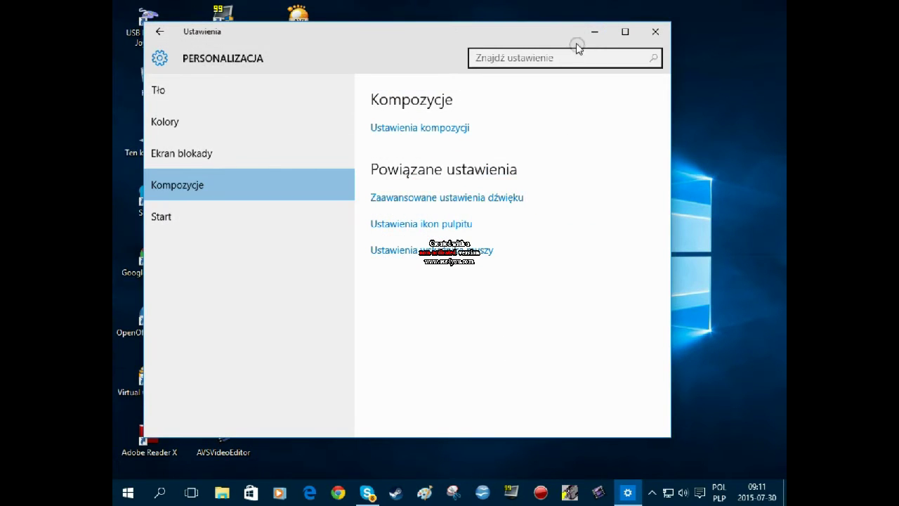
- Minimize Settings and empty the Kosz recycle bin, confirming the permanent deletion
click(599, 32)
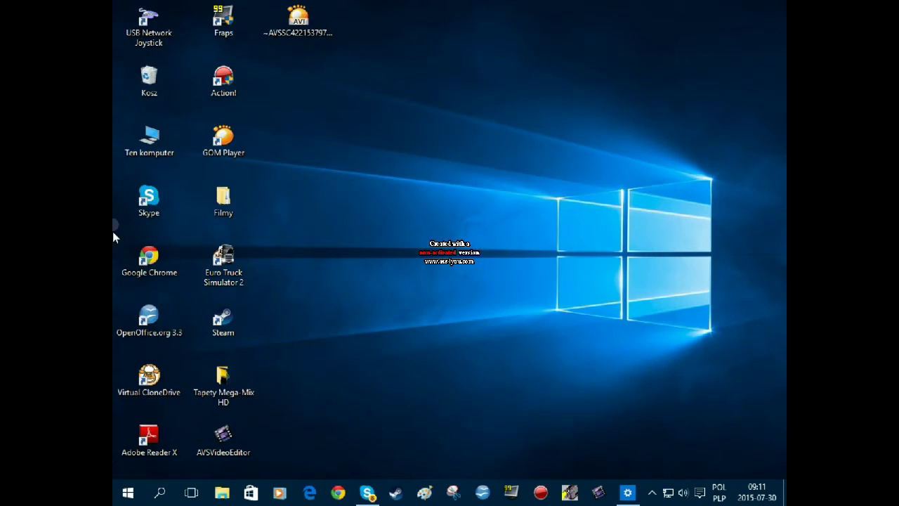
right_click(146, 73)
click(173, 99)
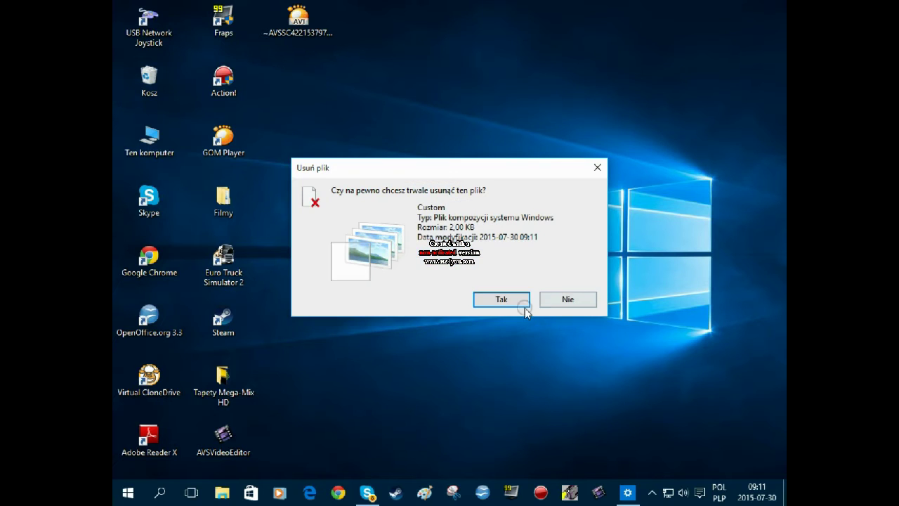
click(512, 302)
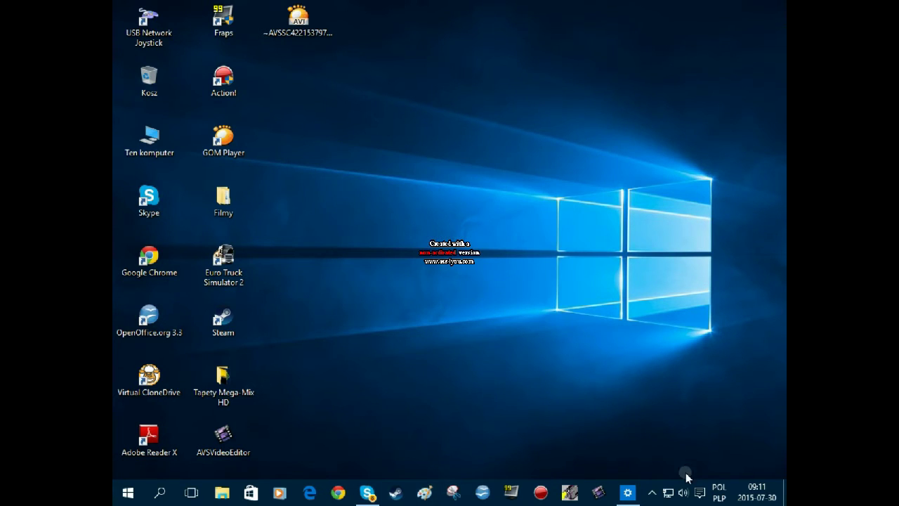
- Restore Settings and enable the full-screen Start menu option on the Start personalization page
click(627, 492)
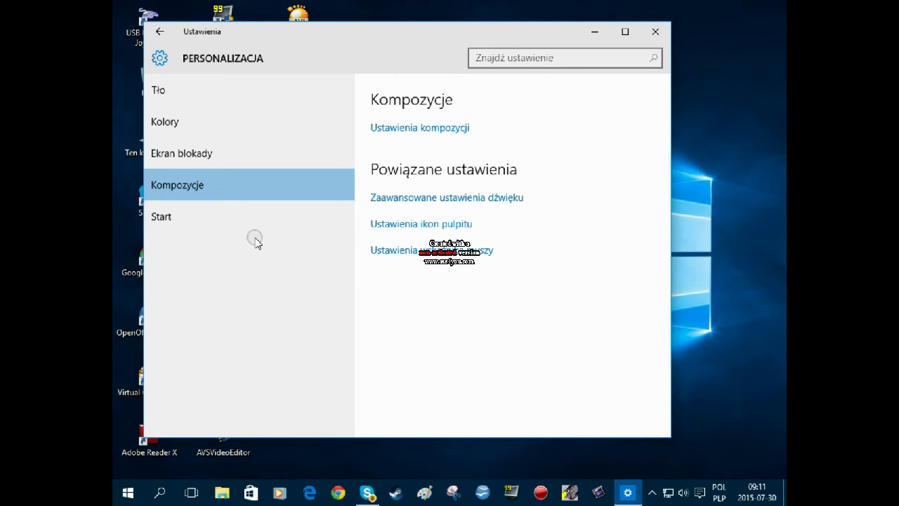
click(243, 221)
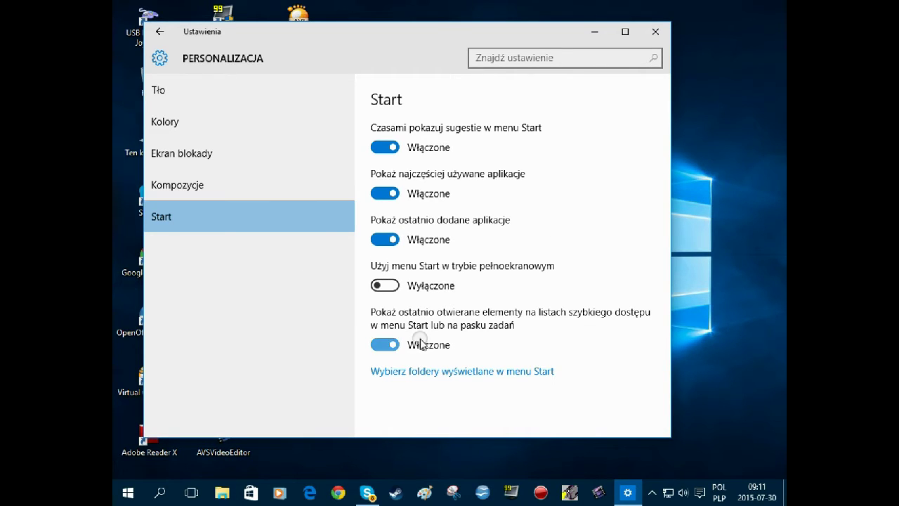
click(418, 291)
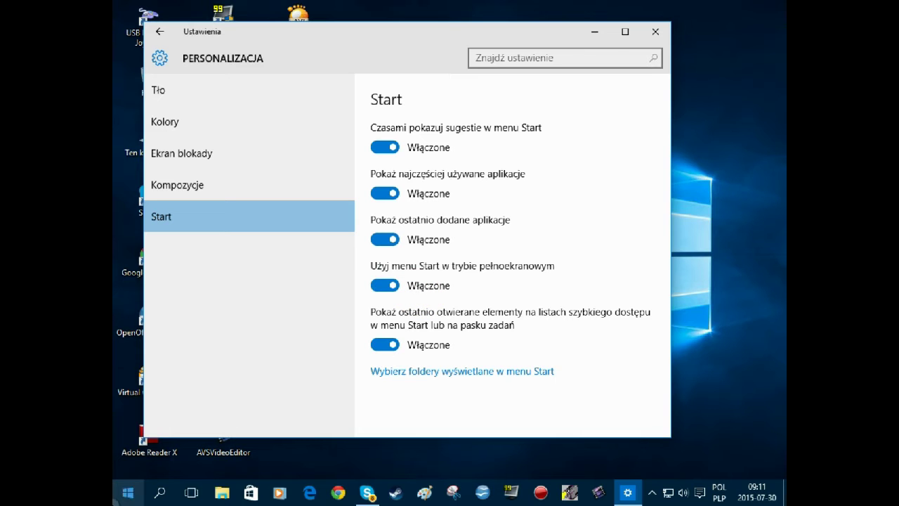
- Look through the full-screen Start menu, close it and disable the full-screen Start option
click(118, 495)
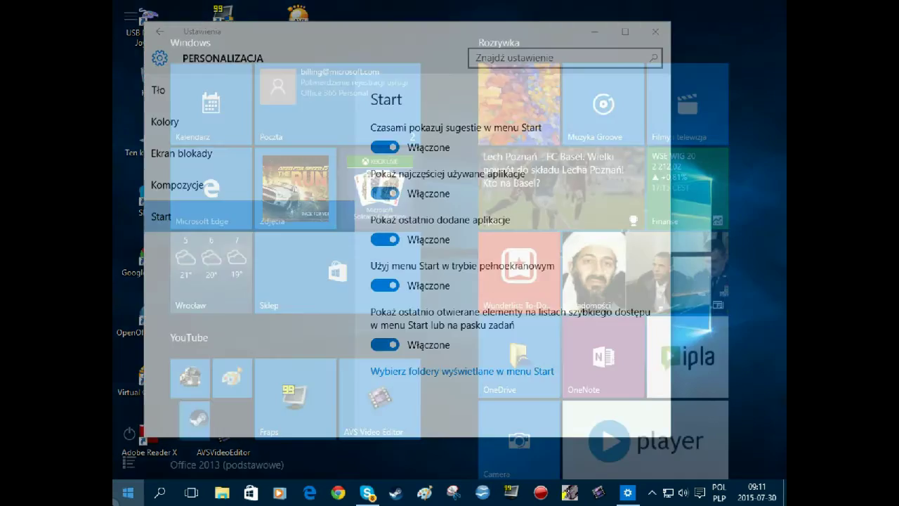
scroll(308, 389, down, 3)
scroll(308, 389, up, 3)
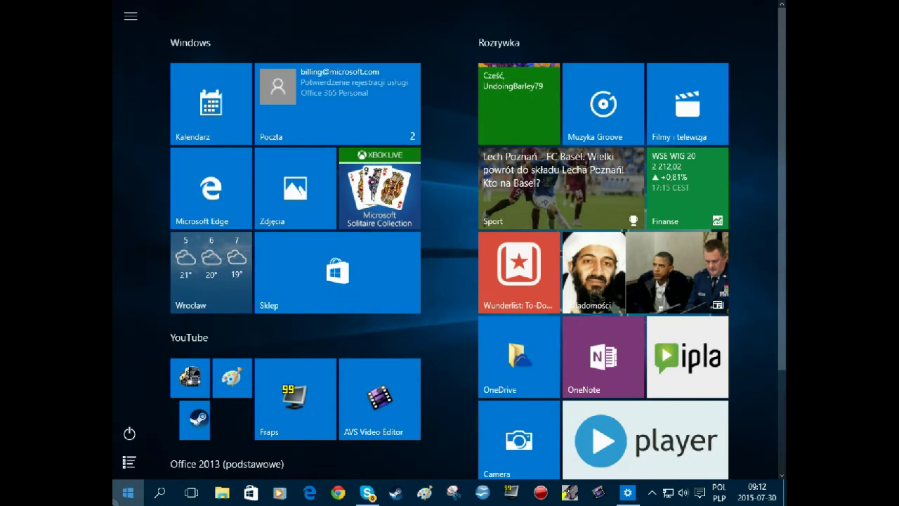
key(Escape)
click(388, 287)
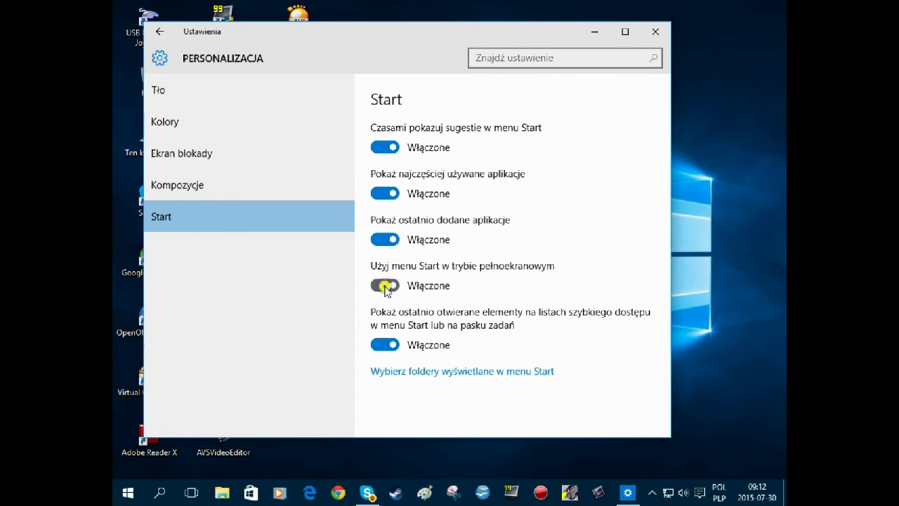
- View the Ekran blokady, Kolory and Tło personalization pages and return to the Settings overview
click(195, 156)
click(198, 95)
click(214, 141)
click(214, 122)
click(220, 96)
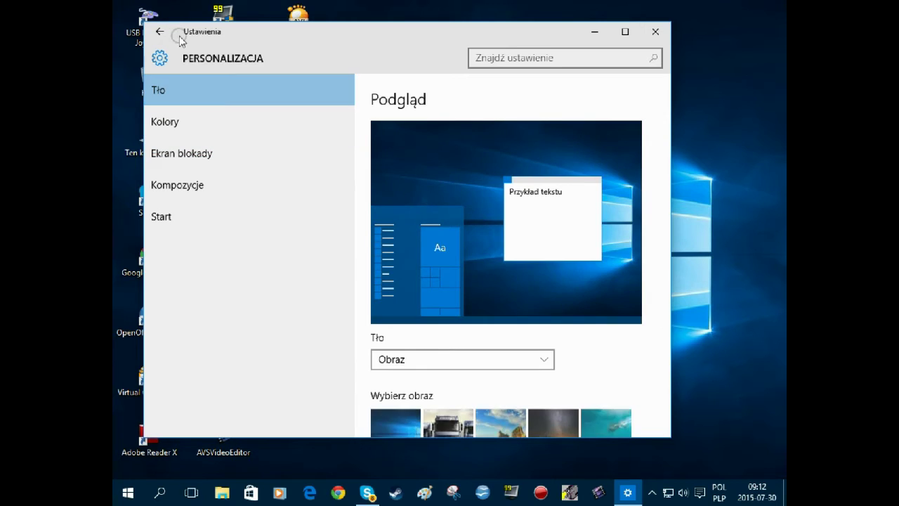
click(160, 32)
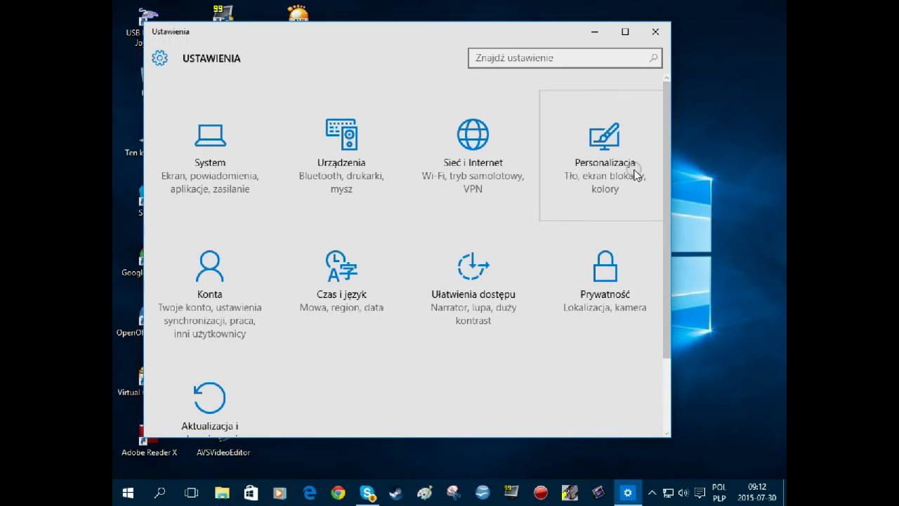
- View the Prywatność and System settings categories and return to the Settings overview
click(599, 289)
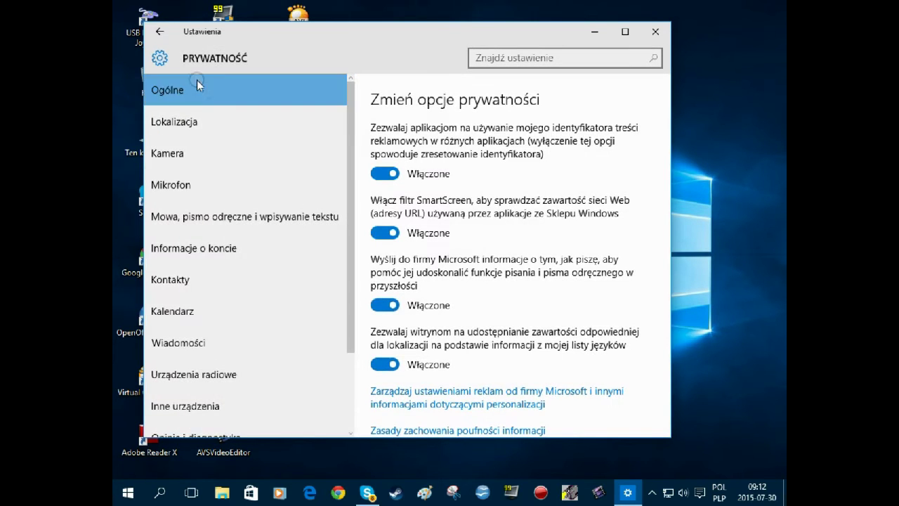
click(159, 32)
click(182, 134)
click(200, 156)
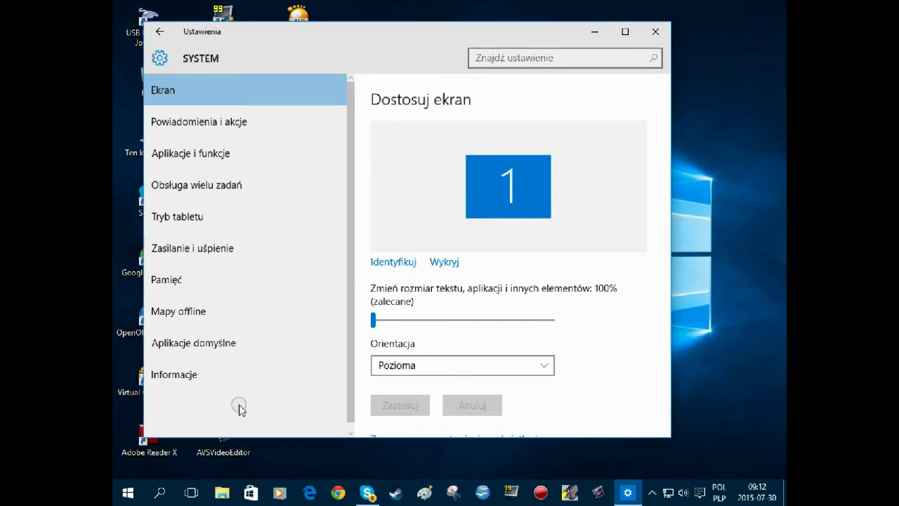
click(160, 31)
- Open the Konta category and examine the password, PIN and picture password options under Opcje logowania
click(184, 315)
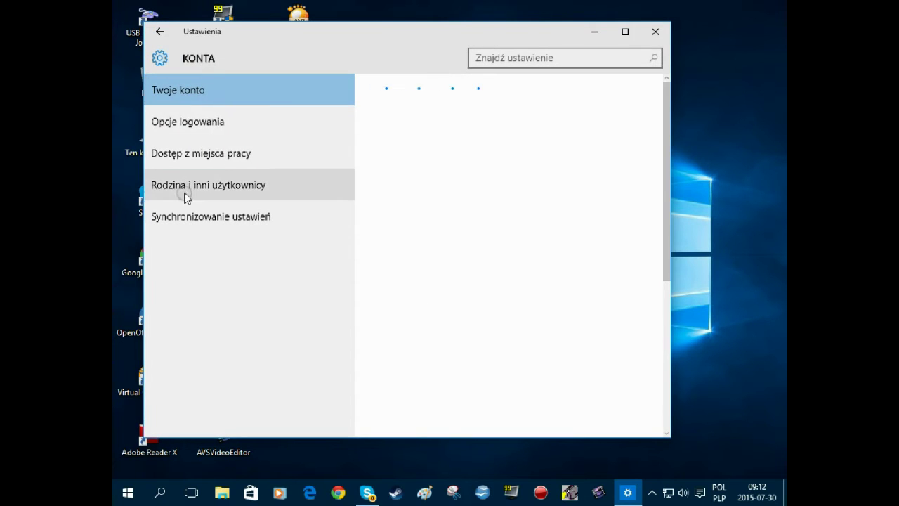
click(192, 132)
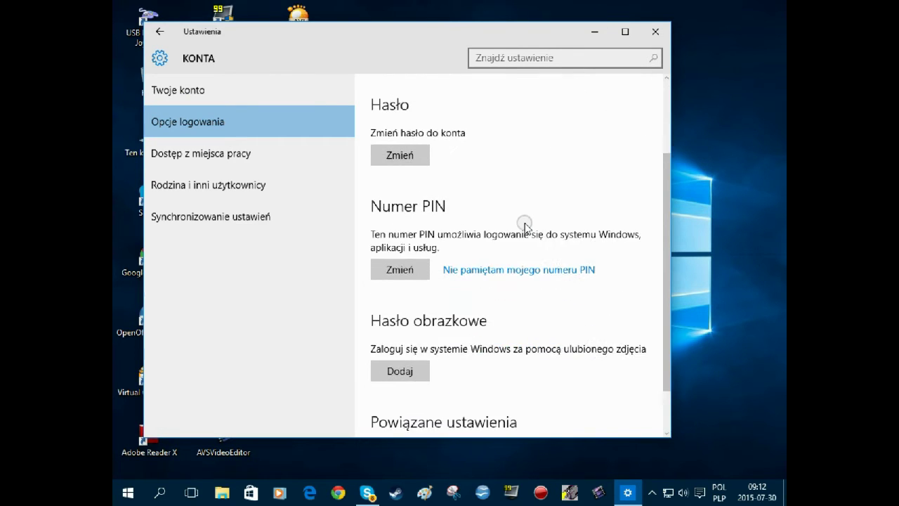
scroll(527, 227, down, 4)
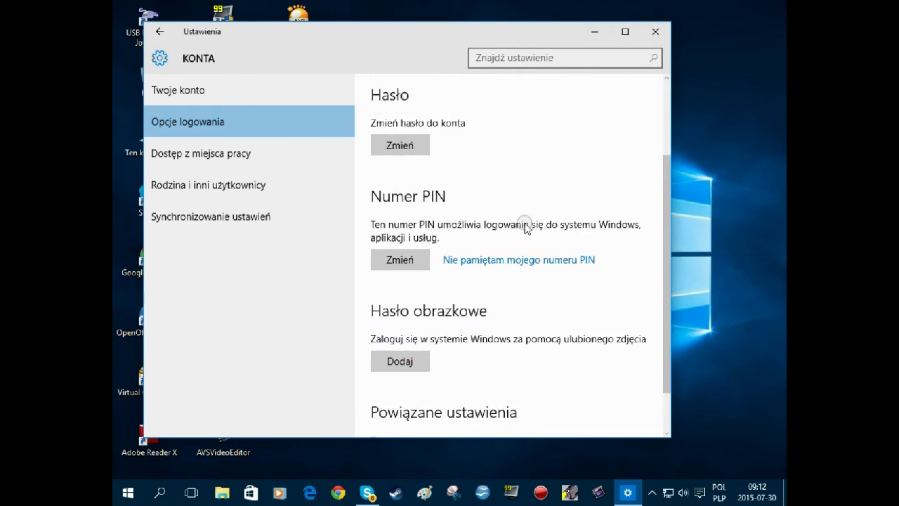
click(424, 216)
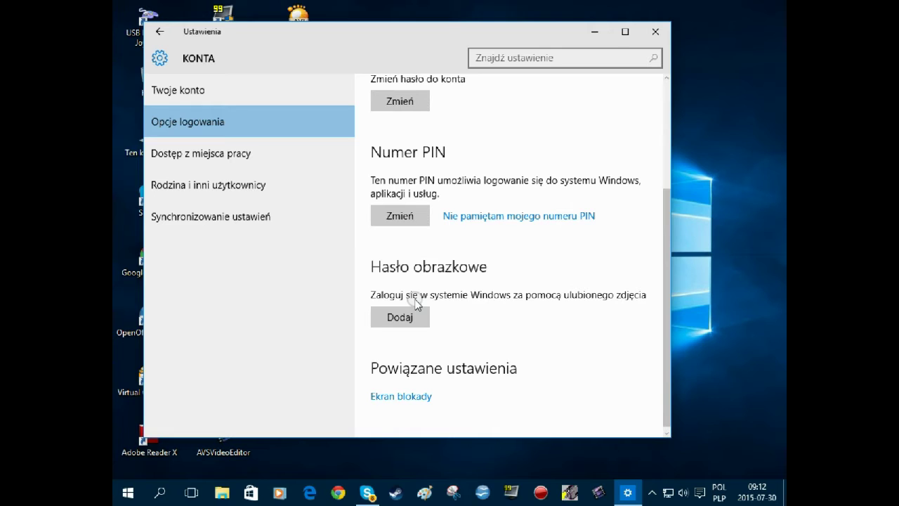
- Open the related Ekran blokady settings, look through the lock screen options and switch to the Kolory page
click(415, 395)
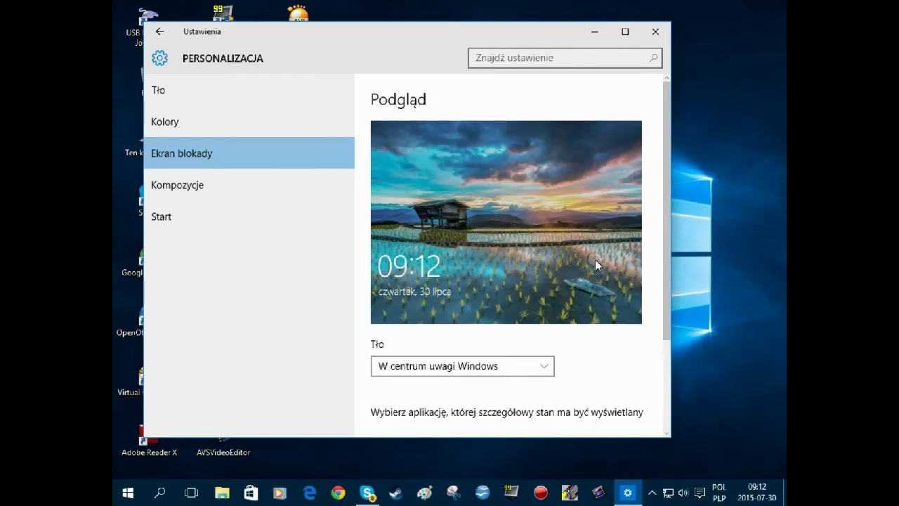
scroll(595, 259, down, 2)
scroll(555, 251, up, 2)
click(163, 121)
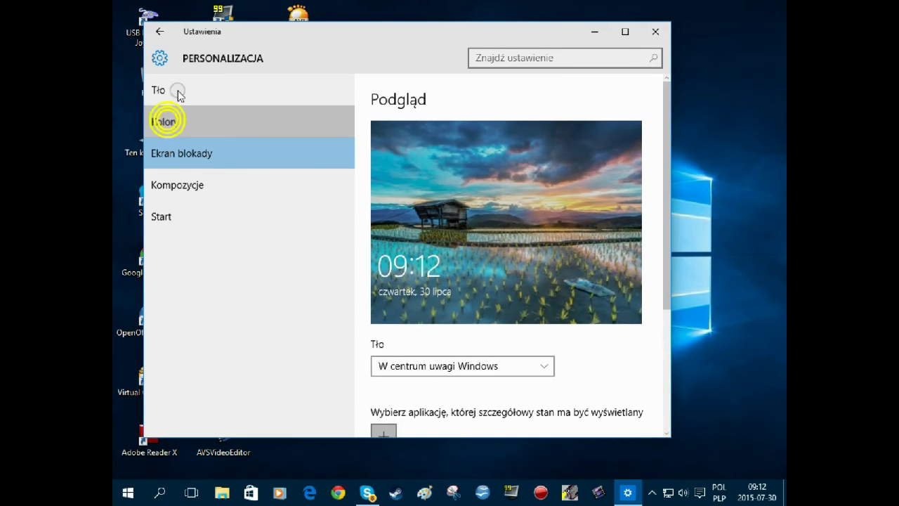
- View the Tło personalization page, return to the Settings overview and close Settings
click(180, 85)
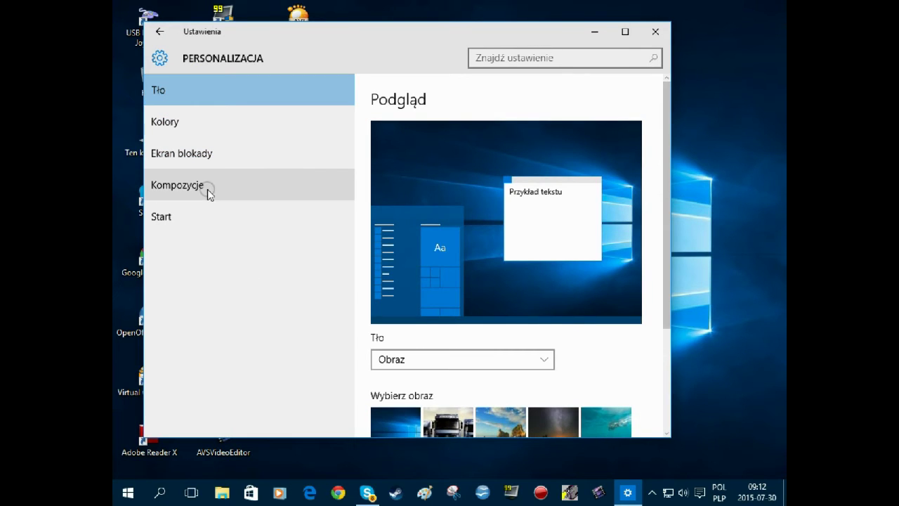
scroll(517, 362, down, 4)
click(160, 32)
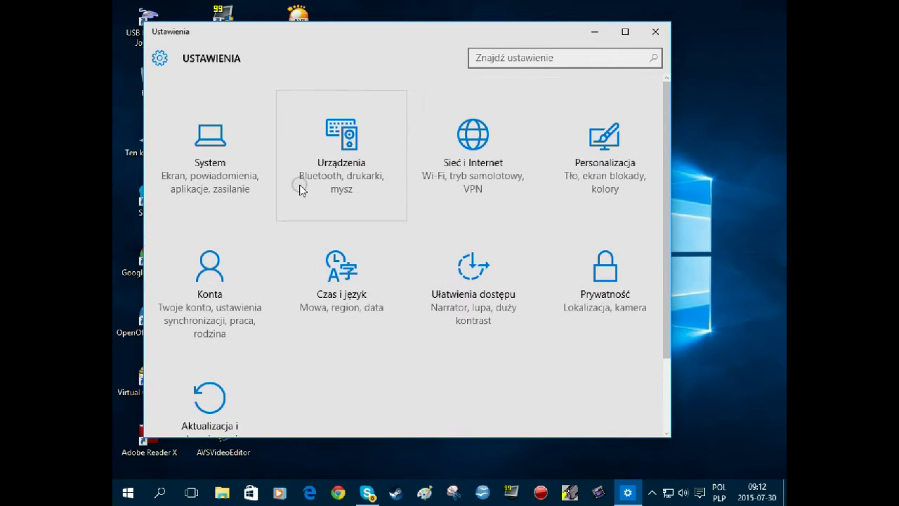
click(656, 31)
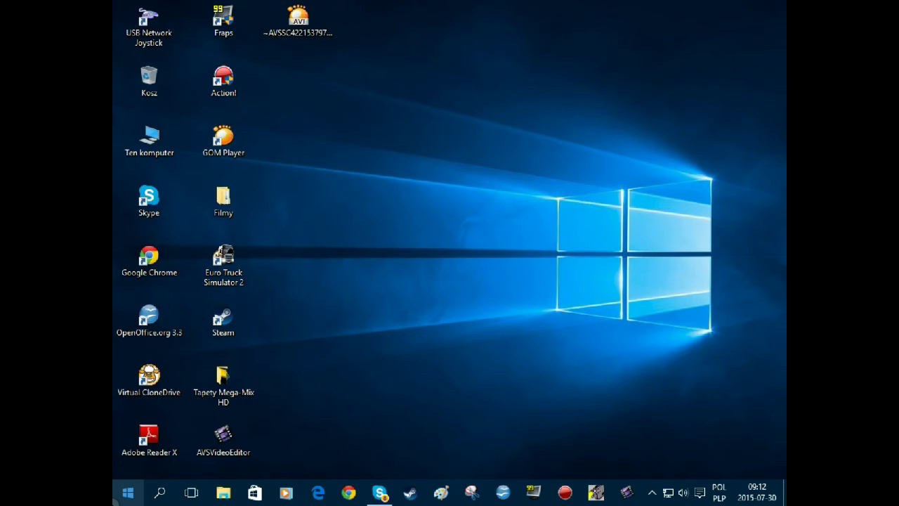
- Open the Kalendarz app from its Start tile, restore its window down and maximize it again
click(117, 491)
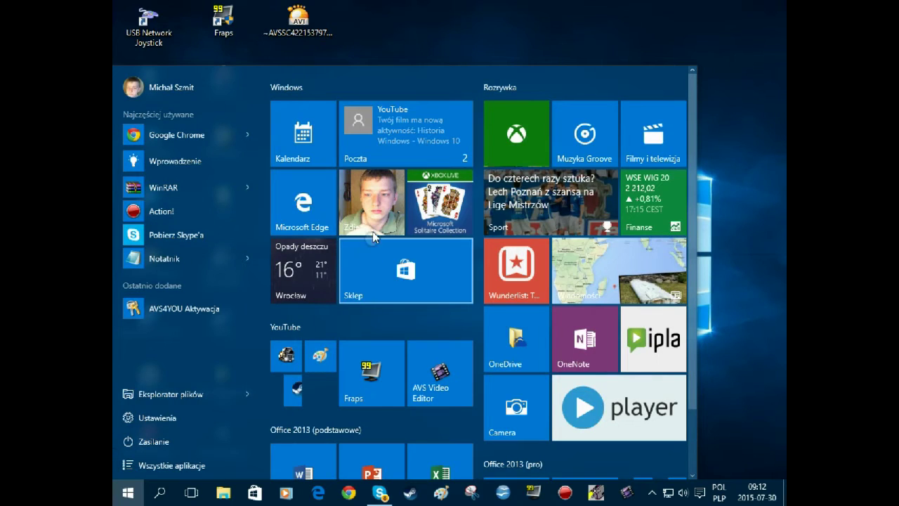
click(330, 130)
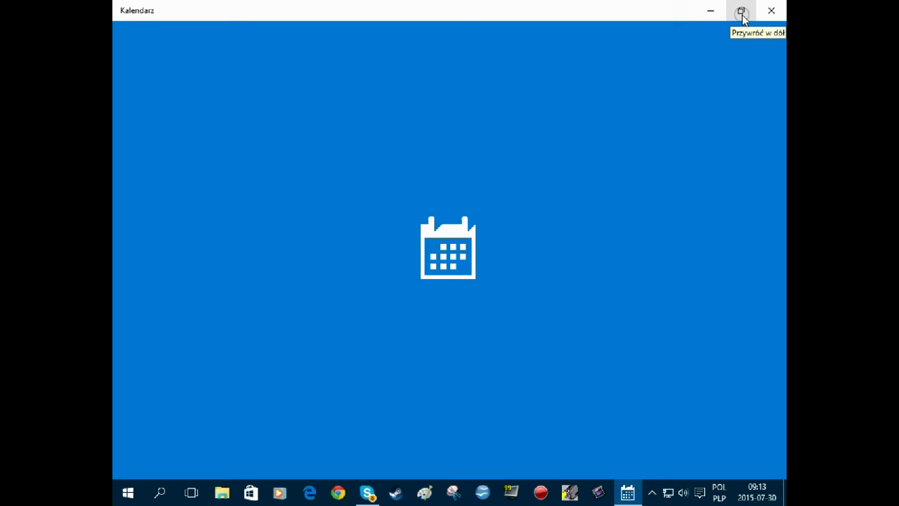
click(742, 12)
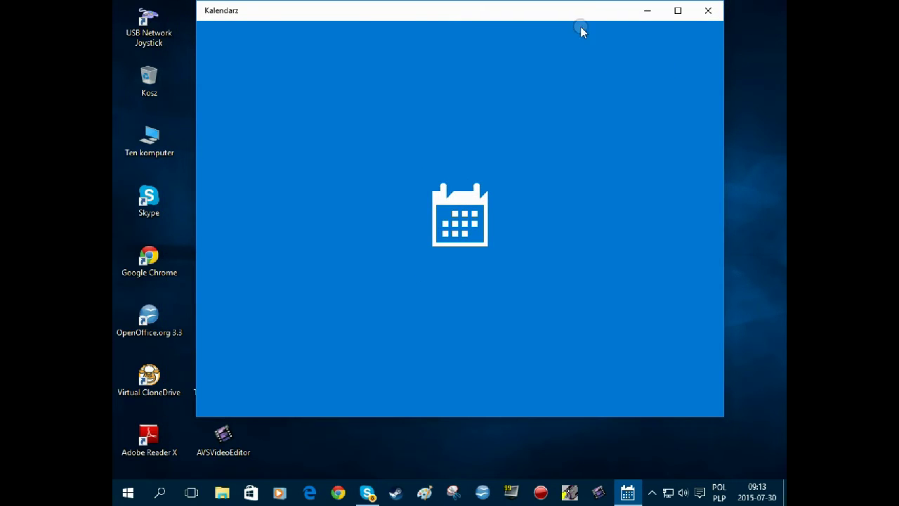
mouse_move(591, 12)
mouse_down()
mouse_move(578, 75)
mouse_move(599, 1)
mouse_up()
- Look through the Start menu tiles and the Wszystkie aplikacje list
click(128, 492)
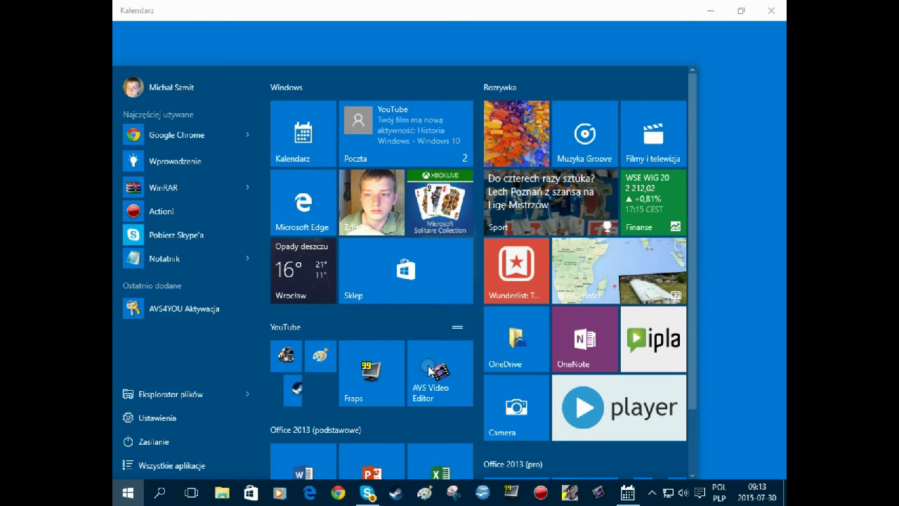
scroll(444, 334, down, 1)
scroll(444, 334, up, 1)
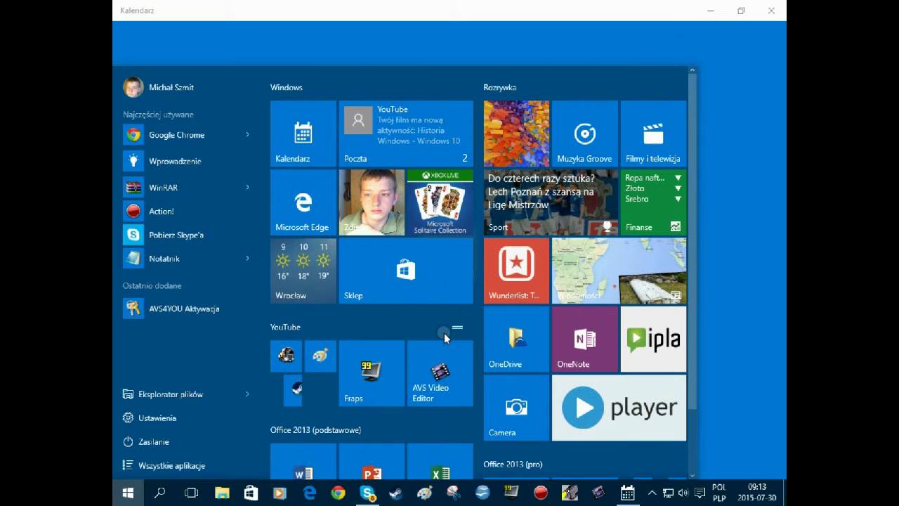
click(196, 461)
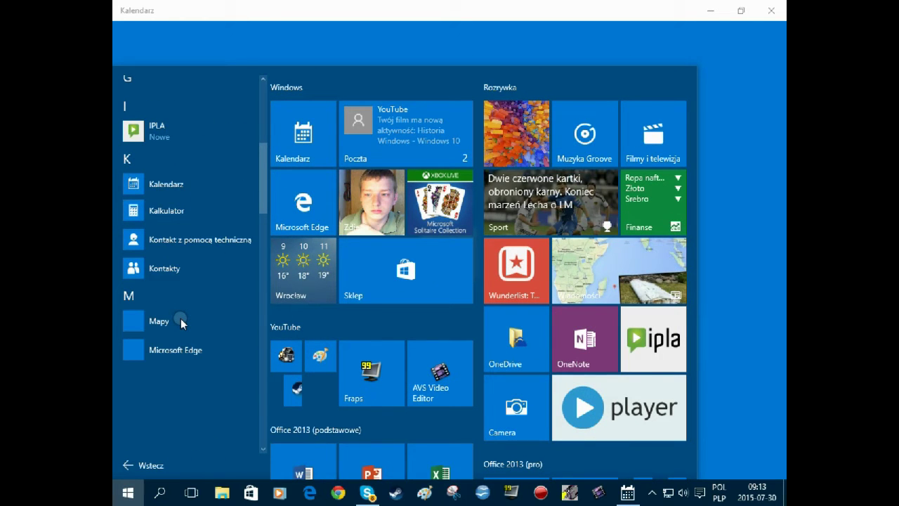
click(151, 151)
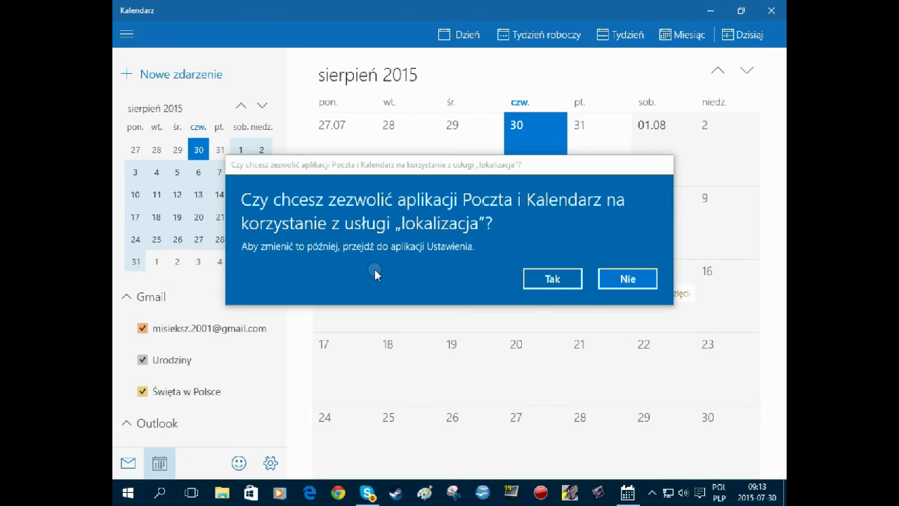
- Allow Poczta i Kalendarz to use location and browse back and forth in the calendar
click(574, 280)
scroll(302, 164, up, 2)
scroll(302, 164, down, 2)
scroll(302, 164, up, 2)
scroll(302, 164, down, 2)
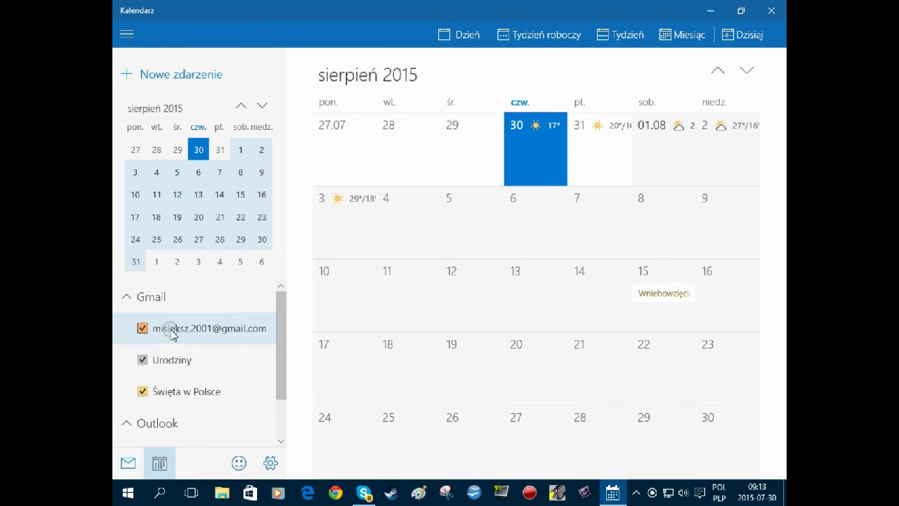
- Collapse the Outlook calendar group, browse ahead to październik 2015 and close Kalendarz
click(172, 421)
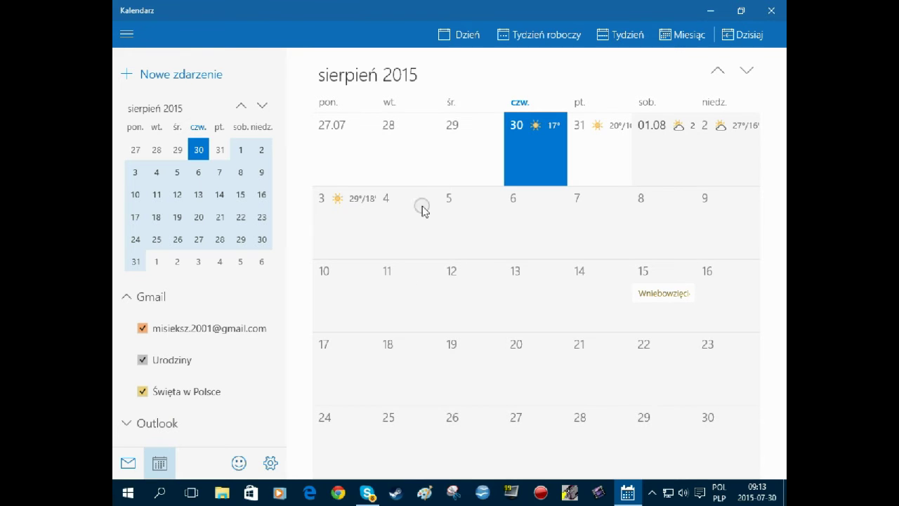
scroll(372, 261, down, 4)
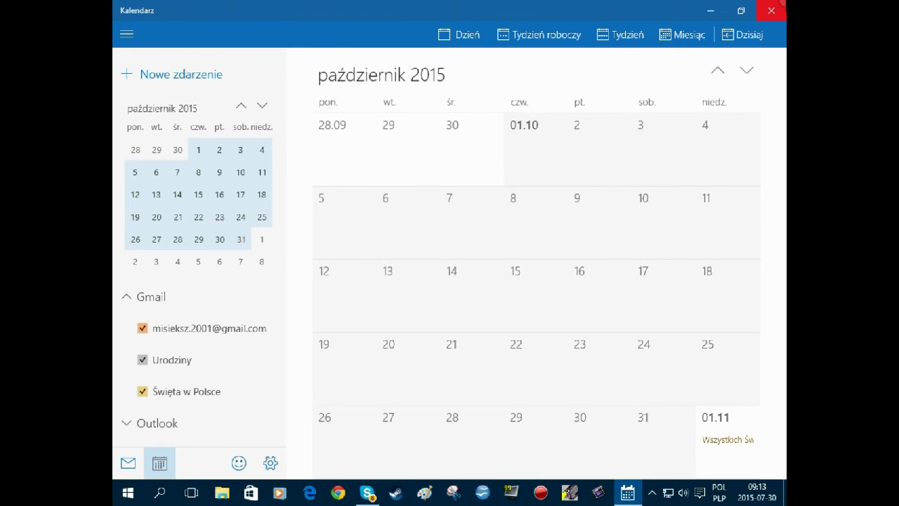
click(771, 11)
- Open the Poczta app from the Start menu, toggle its navigation pane and display the list of mail accounts
click(127, 492)
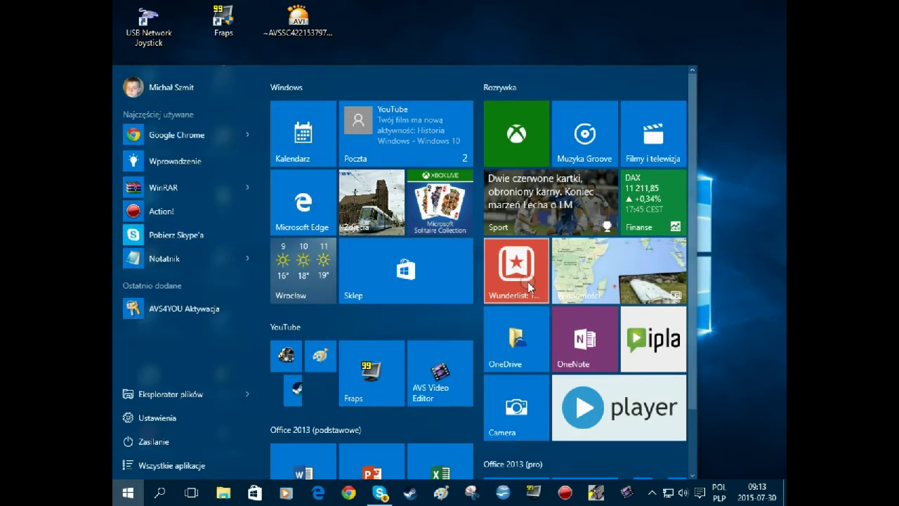
click(363, 127)
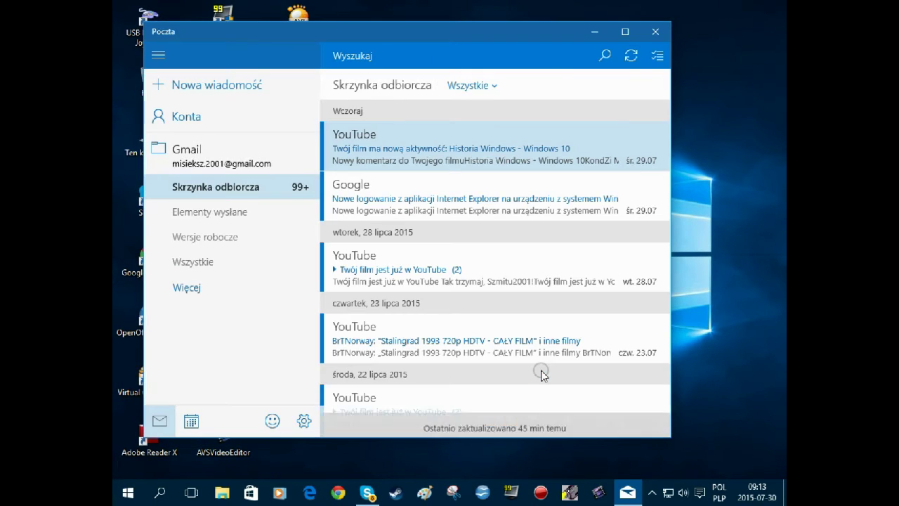
click(171, 58)
click(158, 57)
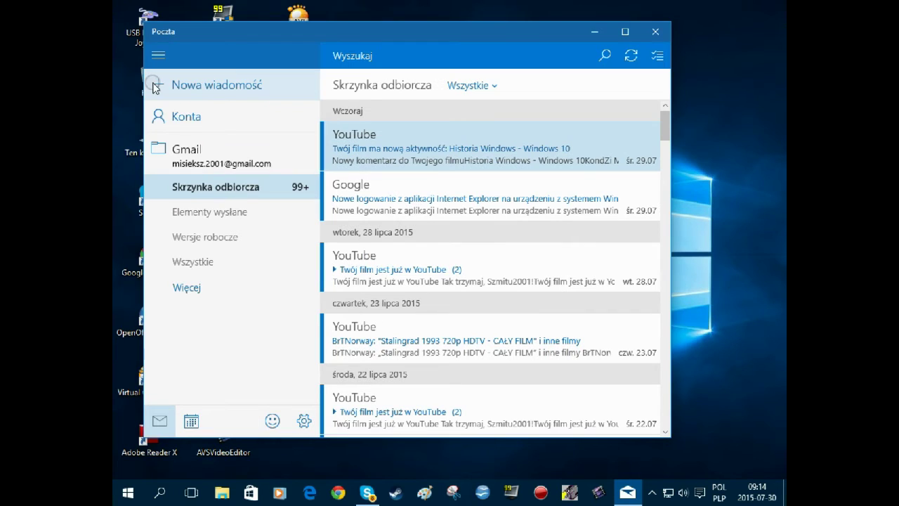
click(160, 118)
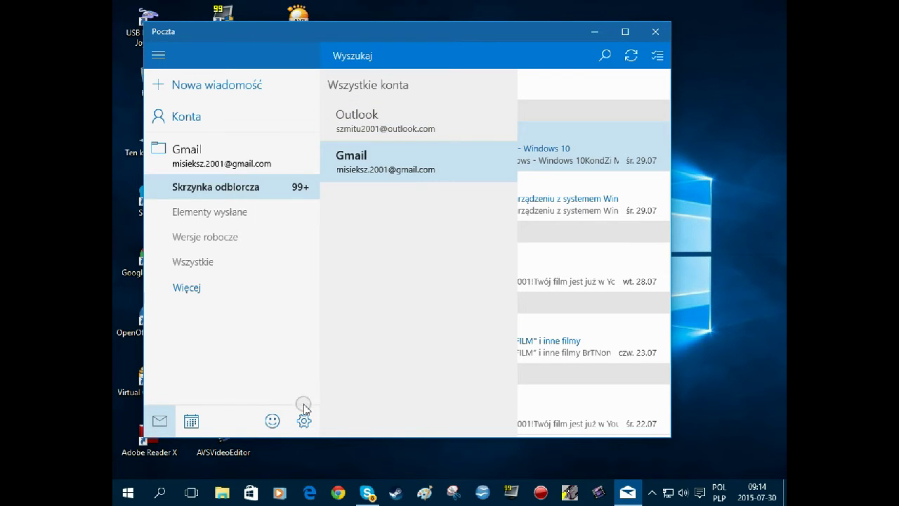
- Open Konta in the Poczta settings, examine the account types offered for adding an account, and close the app
click(309, 421)
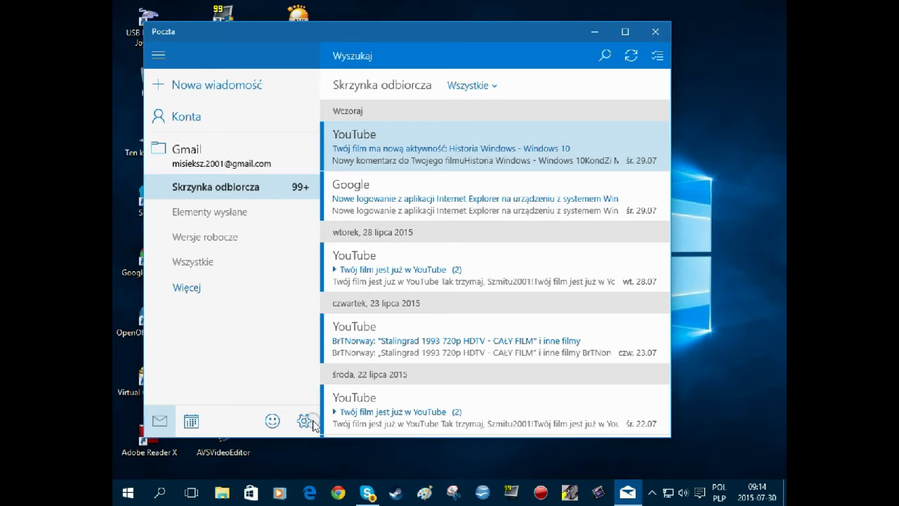
click(311, 422)
click(541, 99)
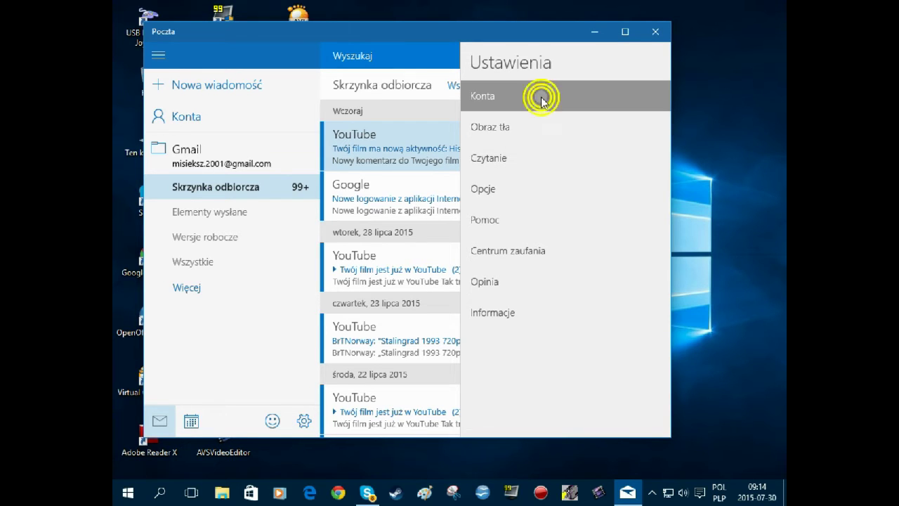
click(567, 283)
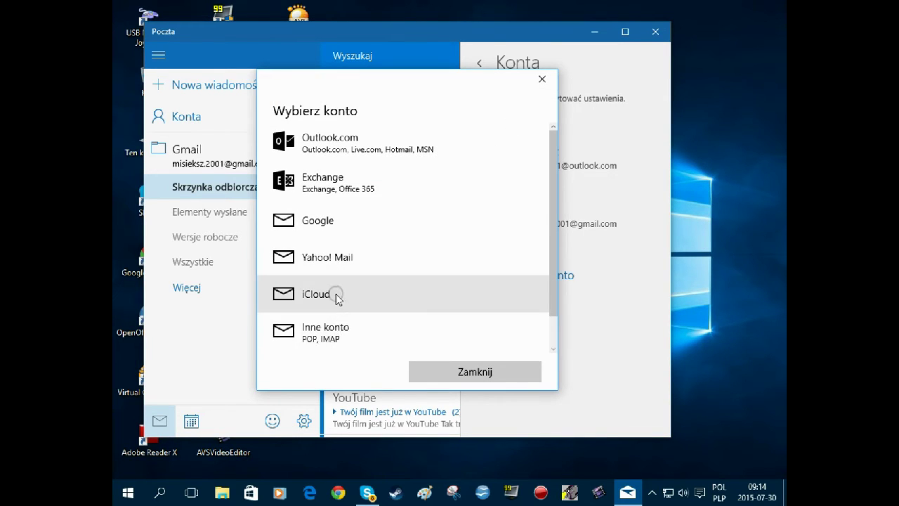
scroll(383, 329, down, 1)
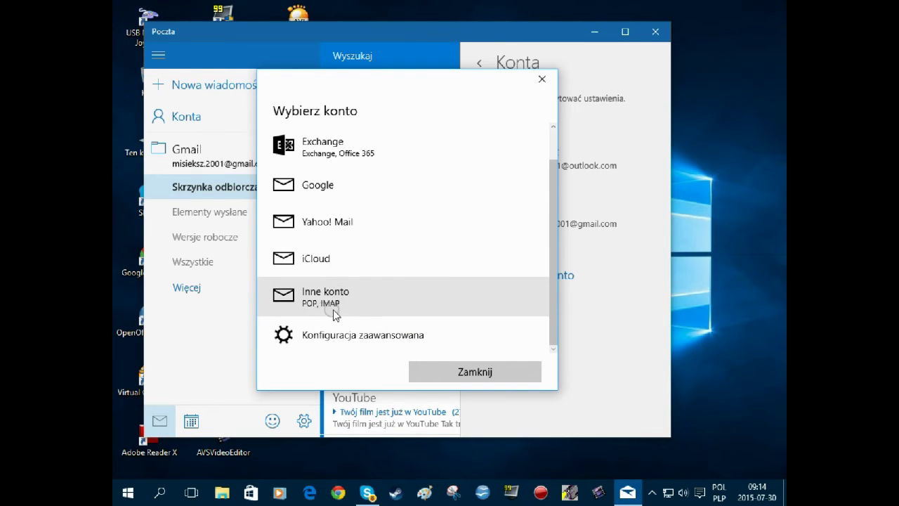
scroll(343, 315, up, 1)
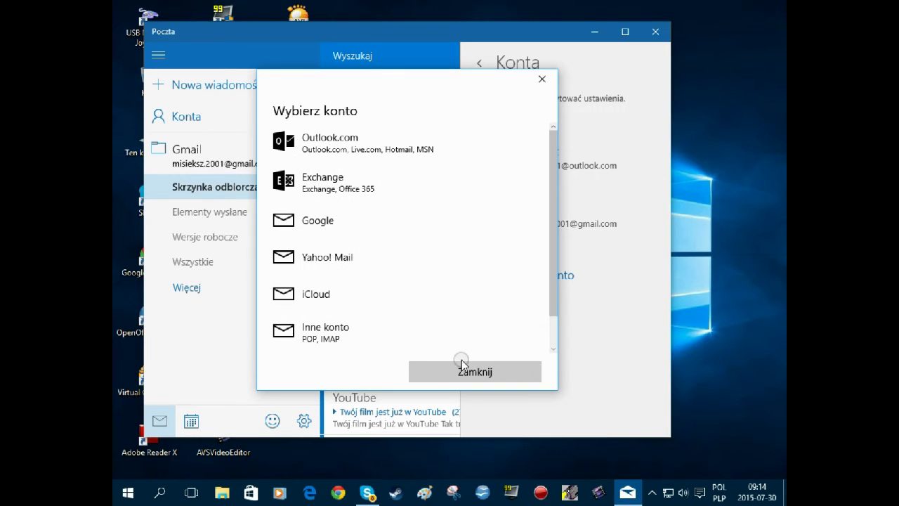
click(511, 378)
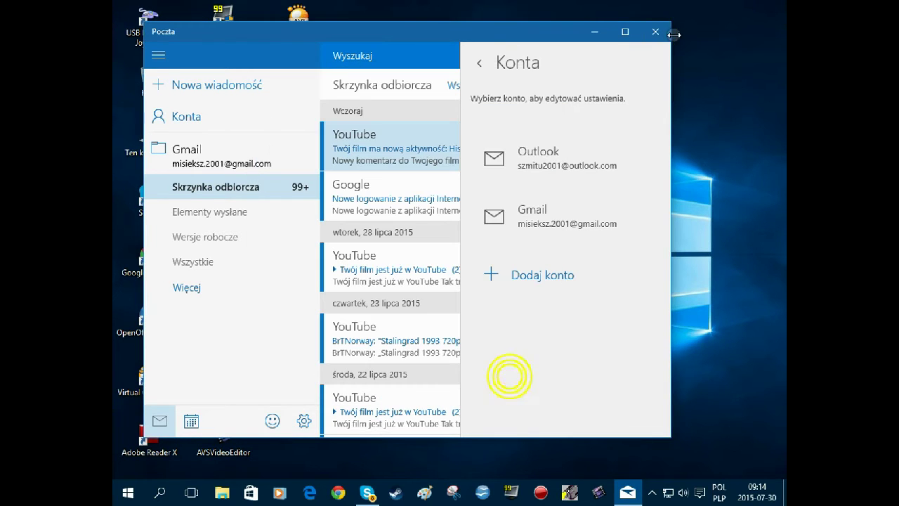
click(660, 32)
- Open the Pogoda app from its Start tile and try to move the Steam tile within the YouTube group
key(super)
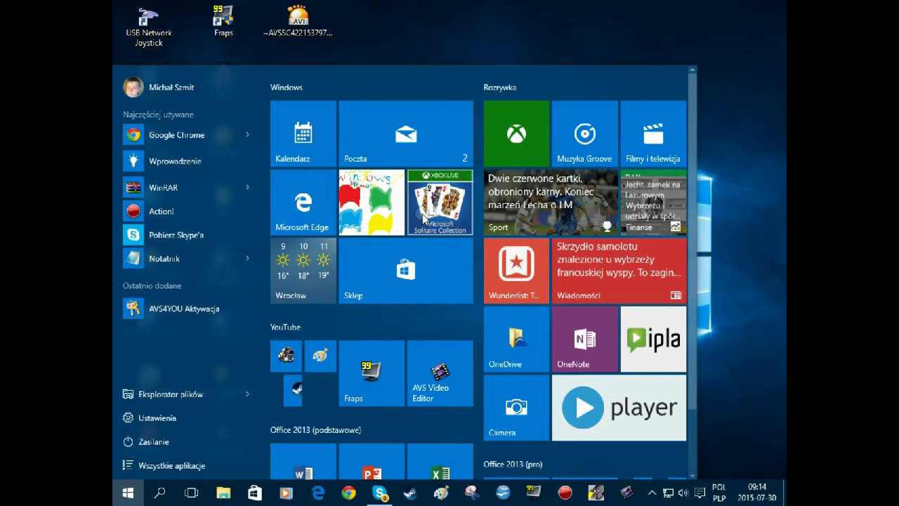
click(298, 281)
key(super)
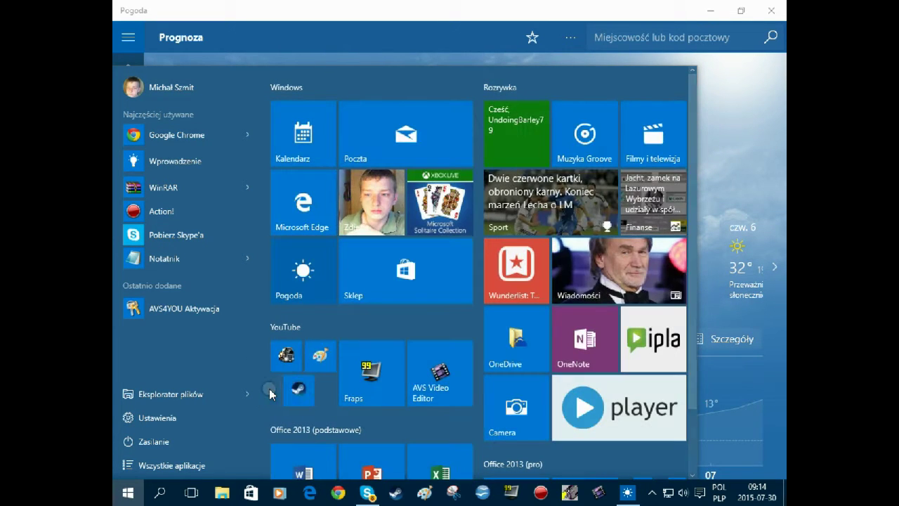
click(290, 386)
drag(303, 383, 325, 386)
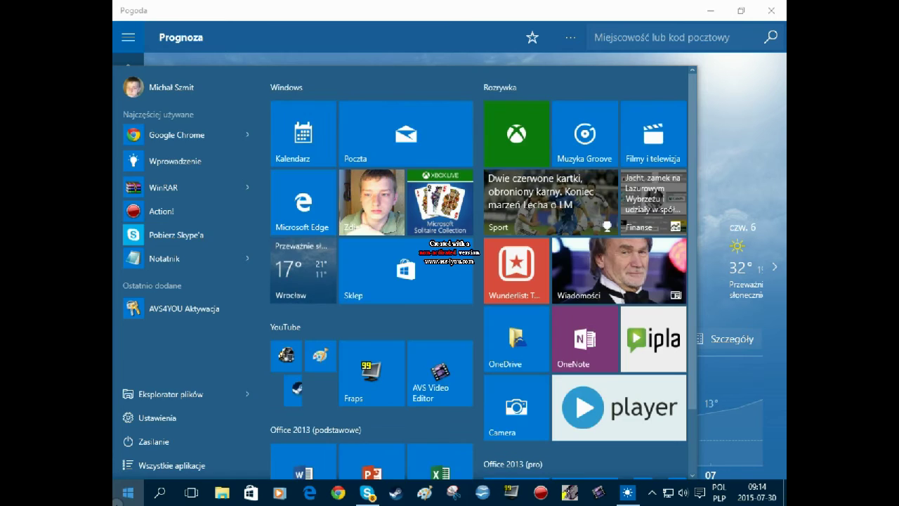
click(117, 500)
- Examine the daily forecast, the hourly chart and the Szczegóły dnia section on the Prognoza page
scroll(309, 381, down, 5)
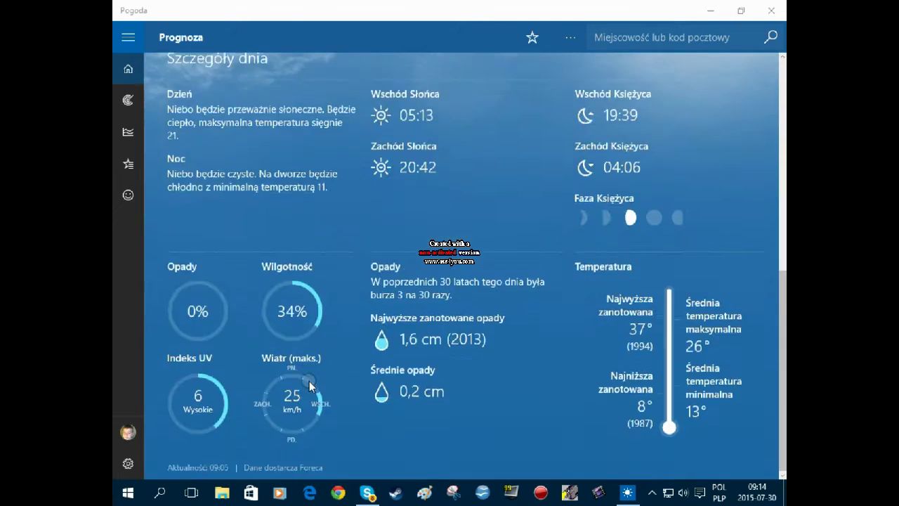
scroll(309, 381, up, 5)
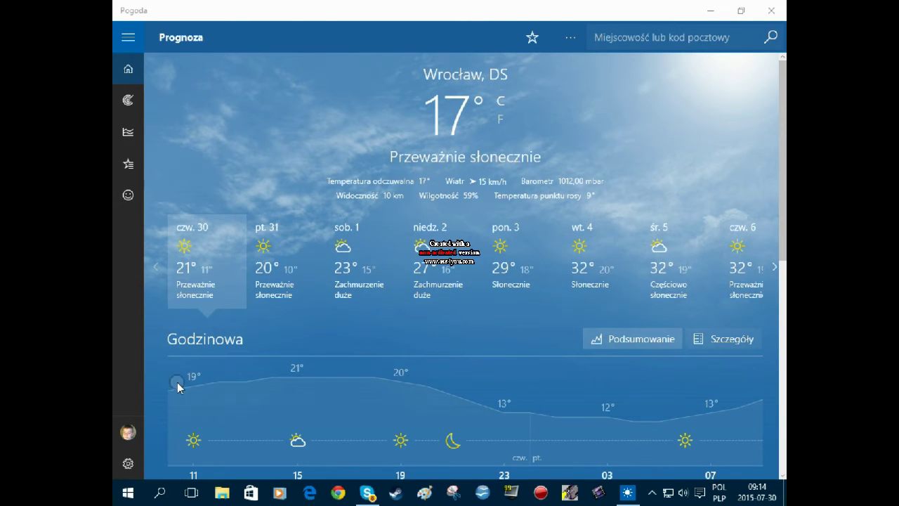
scroll(255, 333, down, 5)
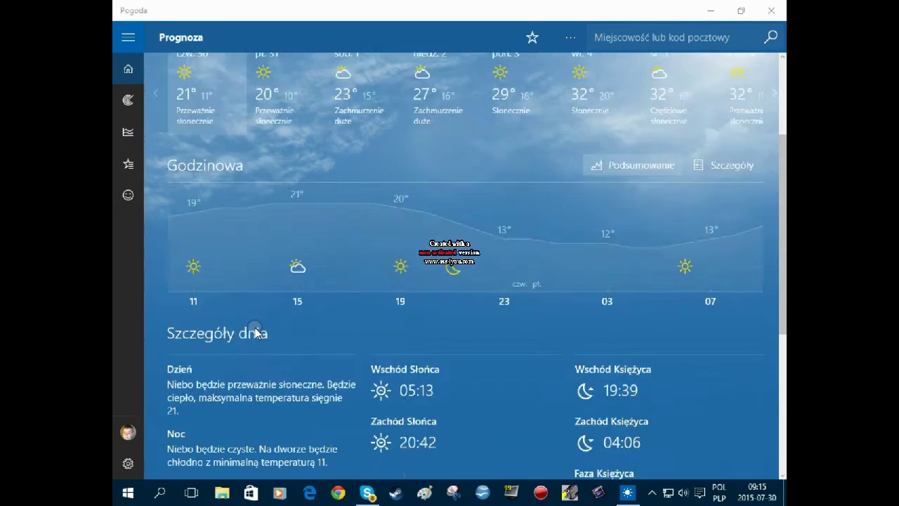
scroll(254, 333, up, 5)
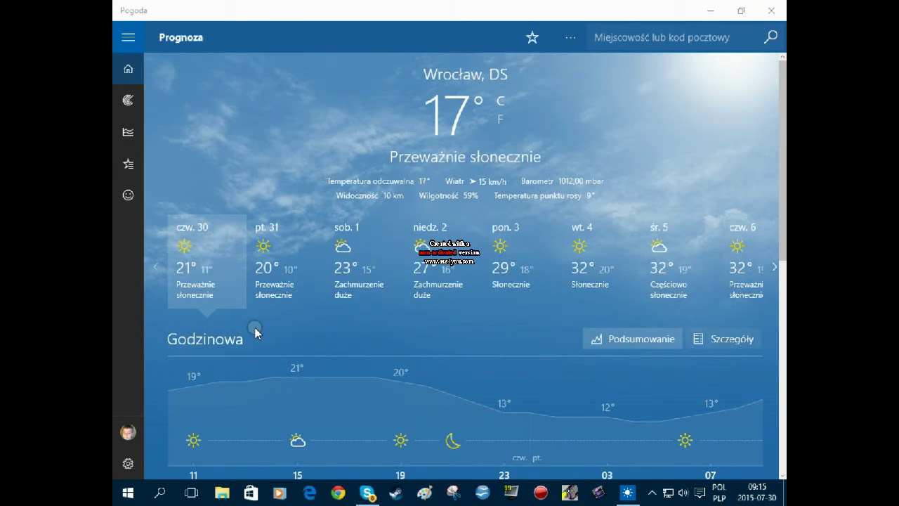
scroll(425, 353, down, 5)
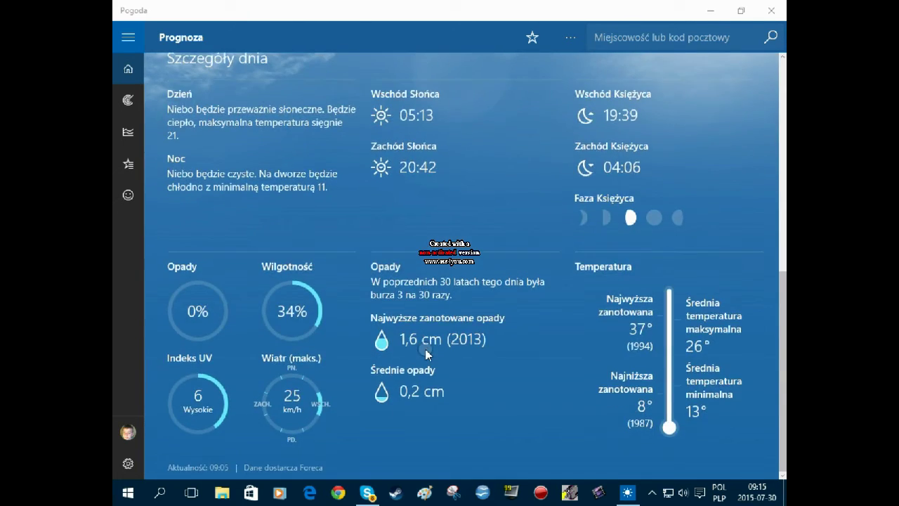
- View the Mapy, Historyczne dane pogodowe and Miejsca pages, close Pogoda and return to the Start menu
click(128, 100)
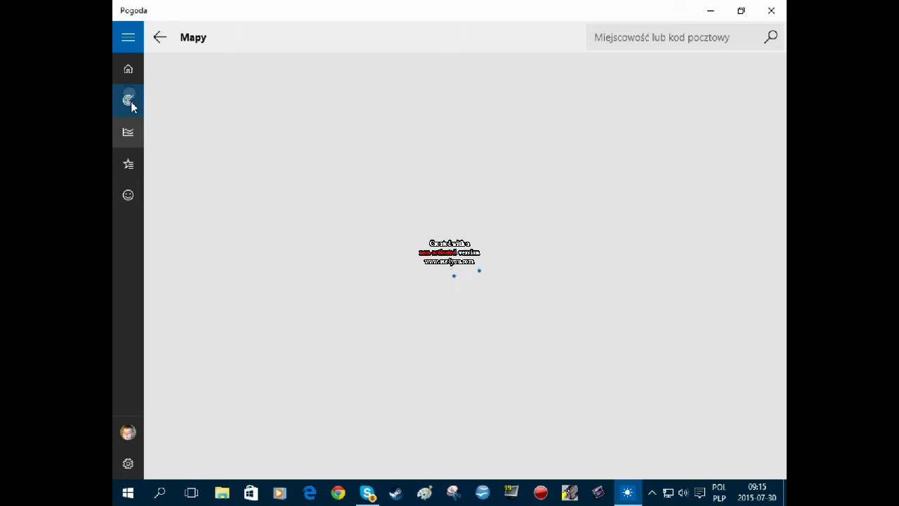
click(127, 132)
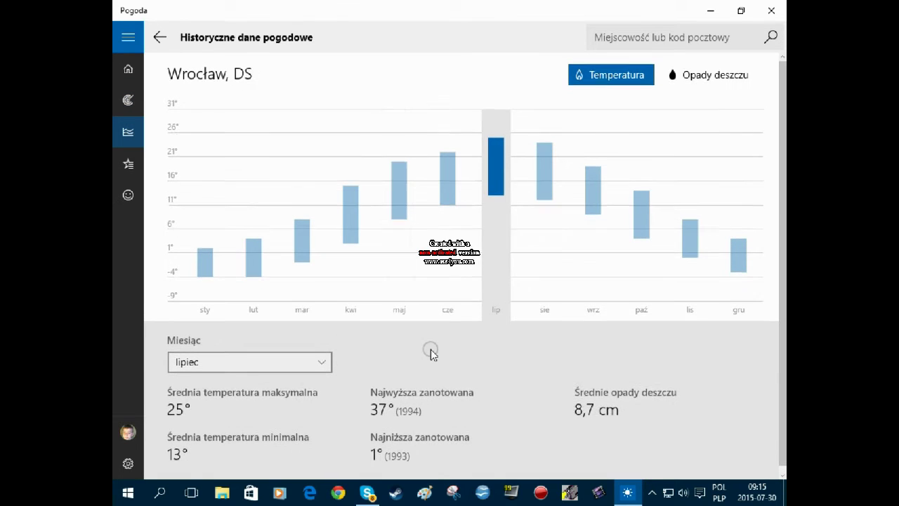
click(125, 176)
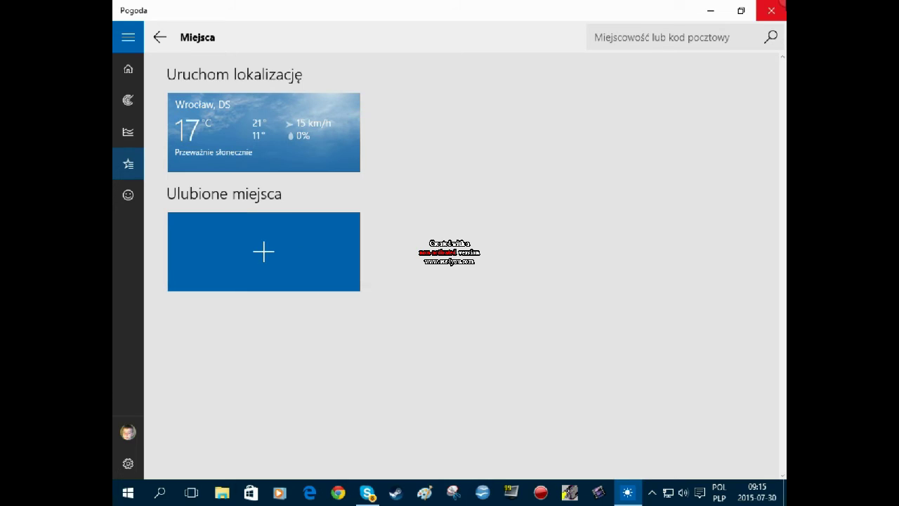
click(771, 11)
click(115, 497)
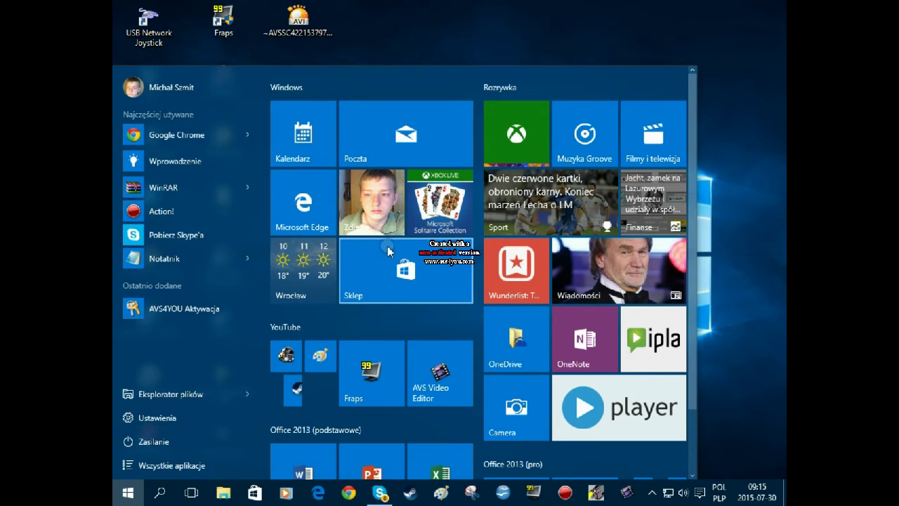
- Move the Zdjęcia tile from the Windows group to the free spot beside Camera in the Rozrywka group
drag(381, 213, 526, 352)
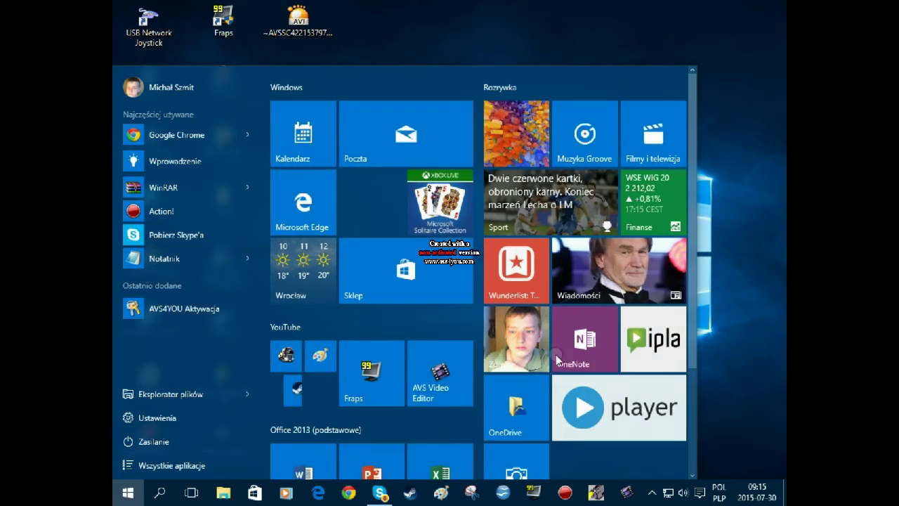
scroll(526, 352, down, 3)
drag(510, 209, 591, 353)
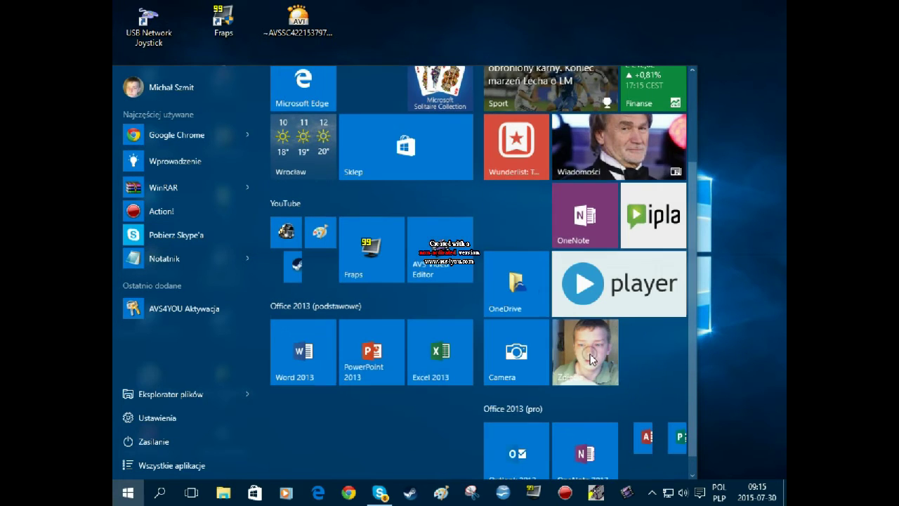
- Resize the OneNote tile in the Rozrywka group to the wide size
right_click(594, 243)
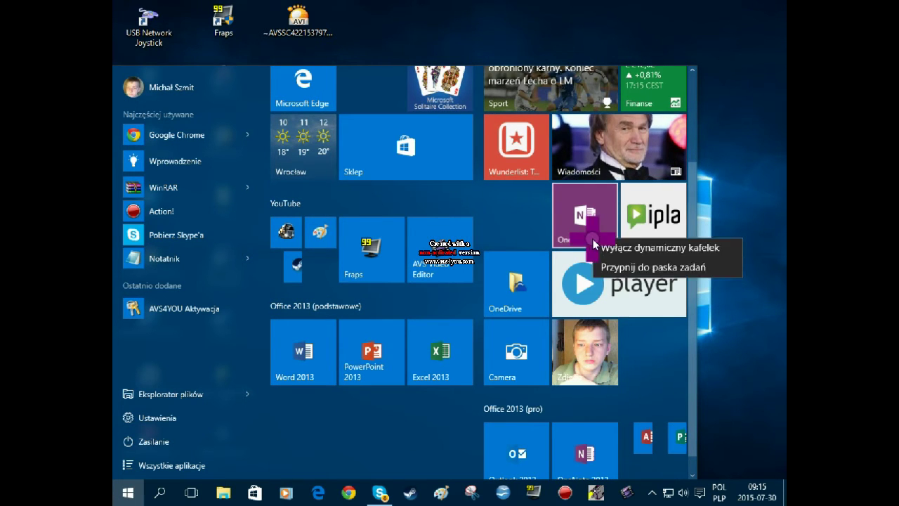
mouse_move(618, 265)
click(555, 306)
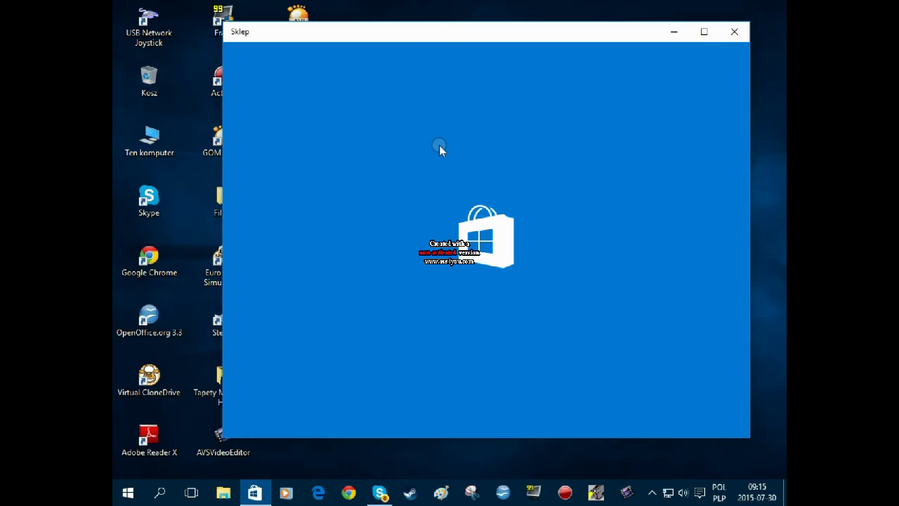
- Maximize Sklep, browse the Najlepsze bezpłatne aplikacje and Najlepsze bezpłatne gry sections on its home page, and close it
drag(450, 33, 452, 3)
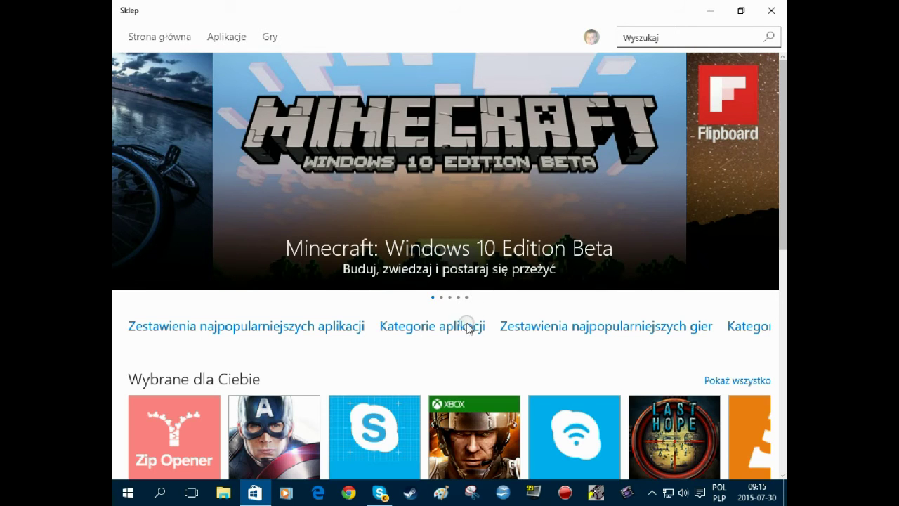
scroll(467, 331, down, 3)
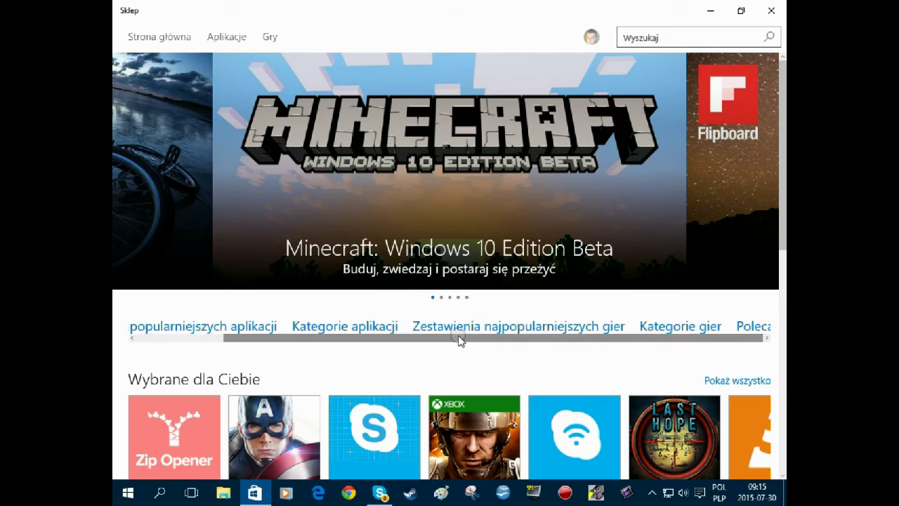
scroll(460, 338, up, 3)
scroll(128, 379, down, 5)
scroll(126, 380, down, 5)
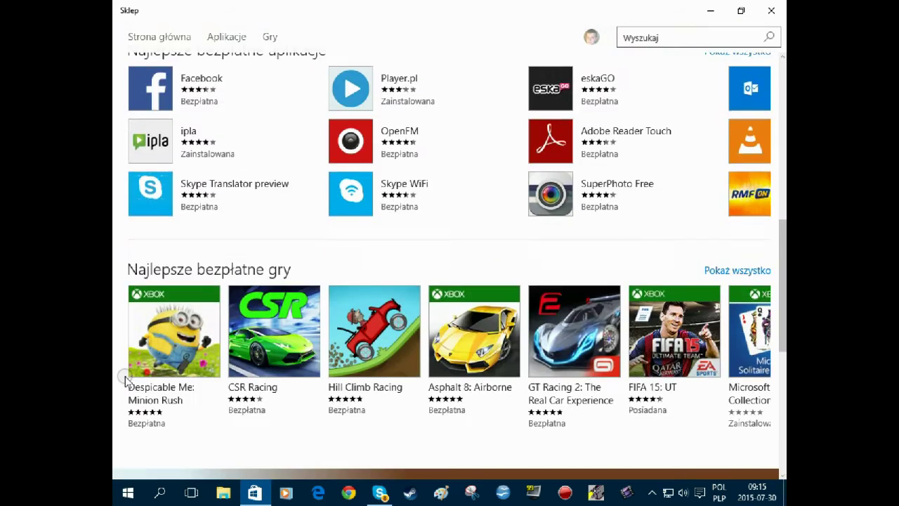
scroll(127, 380, up, 4)
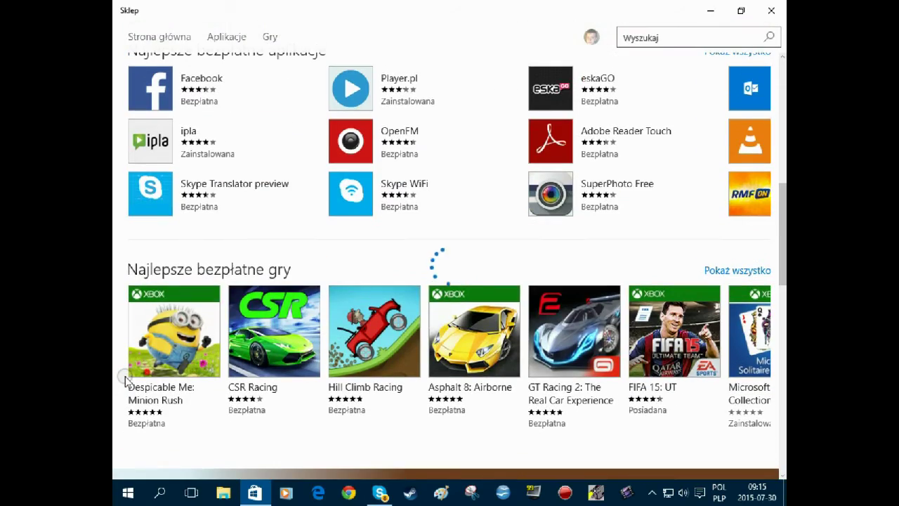
scroll(126, 380, up, 3)
scroll(125, 380, down, 3)
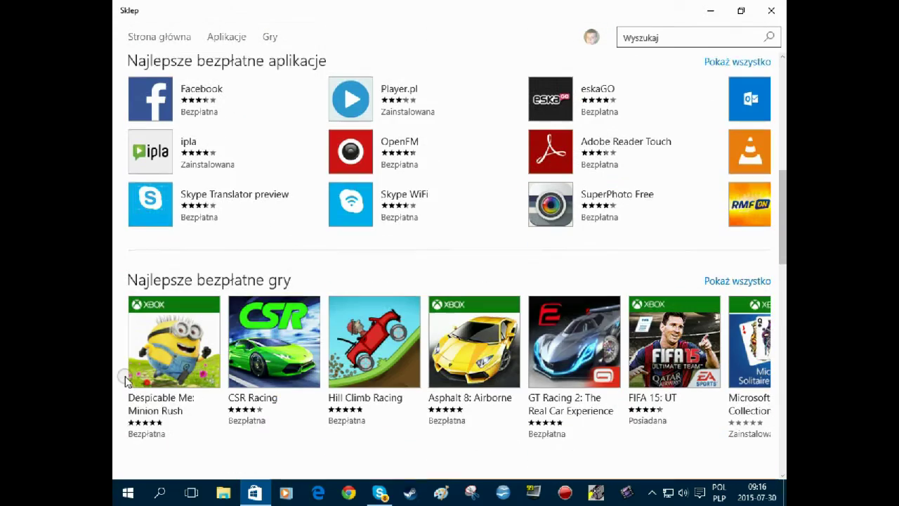
scroll(126, 380, up, 2)
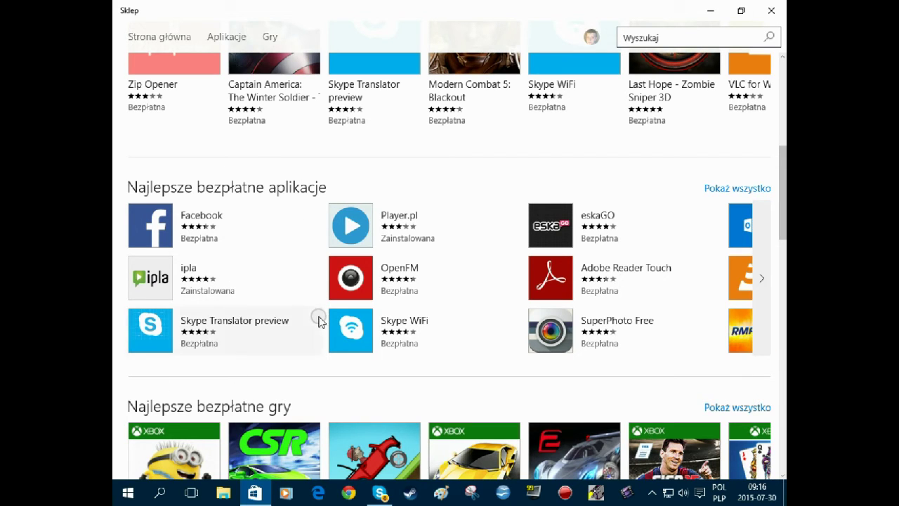
click(766, 276)
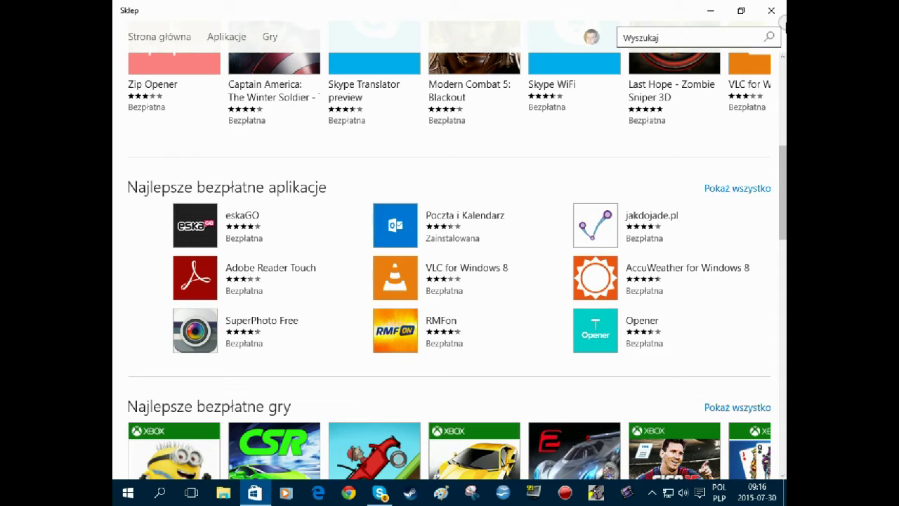
click(771, 11)
- Open the Camera app from its Start tile, view the live camera preview, and close the app
click(126, 493)
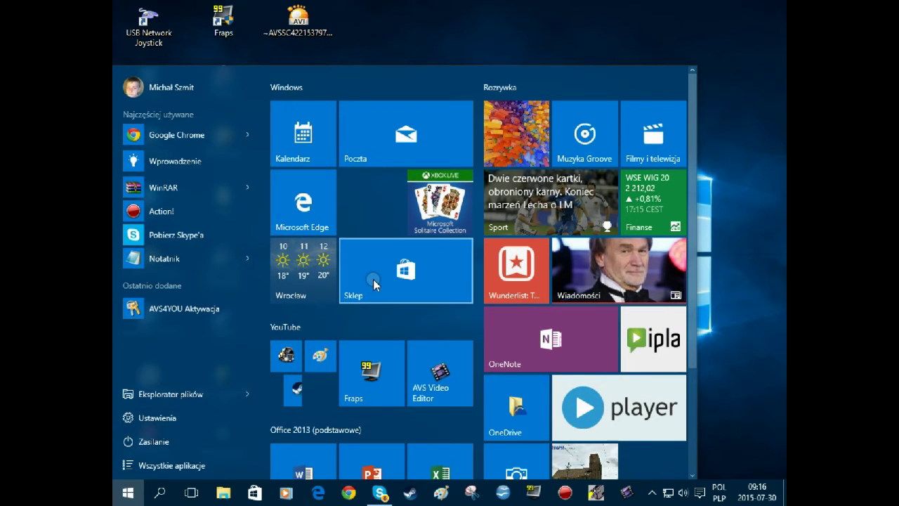
scroll(667, 172, down, 2)
scroll(667, 174, down, 1)
click(534, 322)
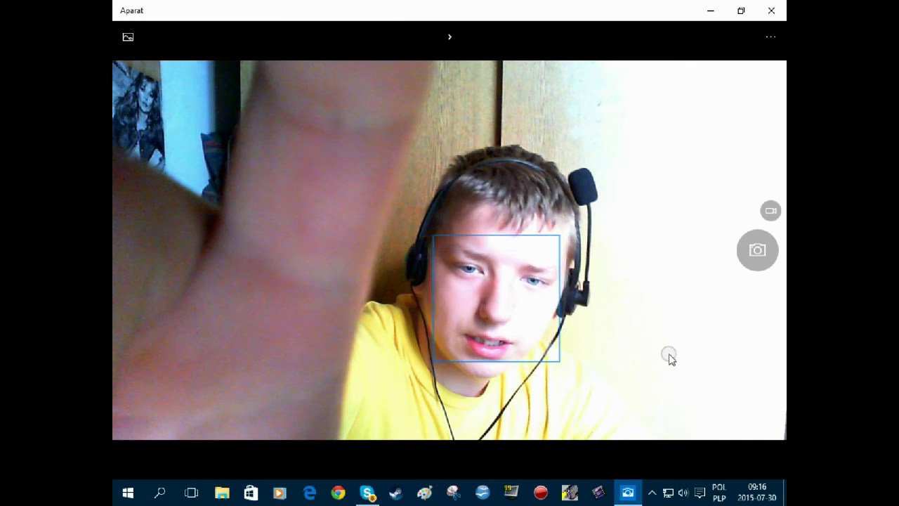
click(781, 6)
- Open Filmy i telewizja from its Start tile, maximize its window, and close the app
click(116, 499)
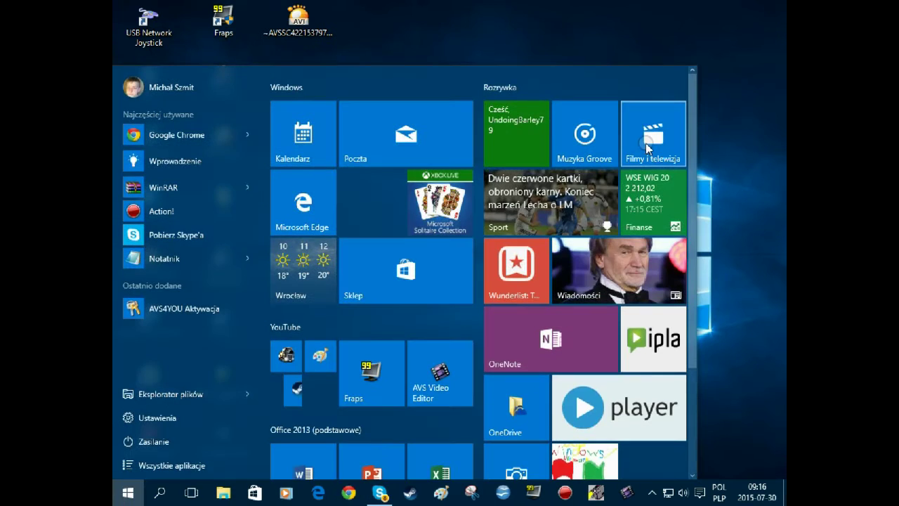
scroll(602, 201, down, 2)
scroll(490, 412, up, 2)
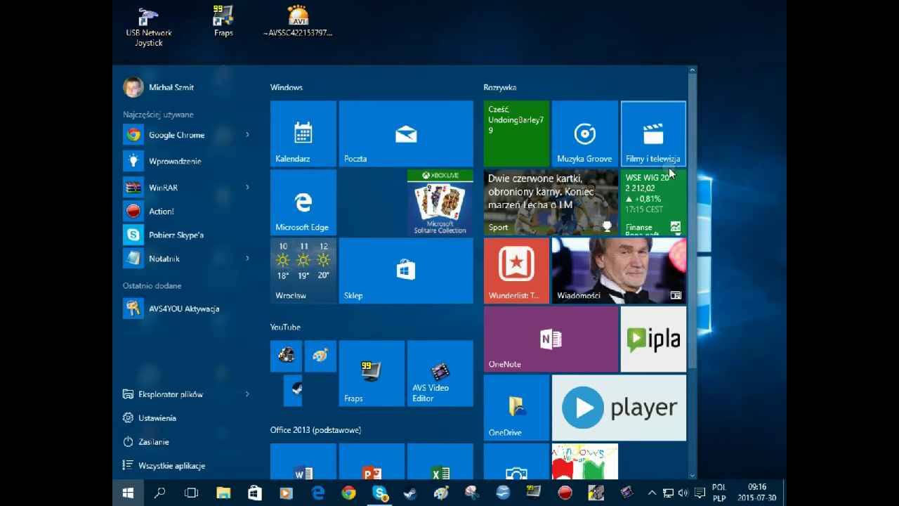
scroll(649, 201, down, 2)
scroll(649, 201, up, 2)
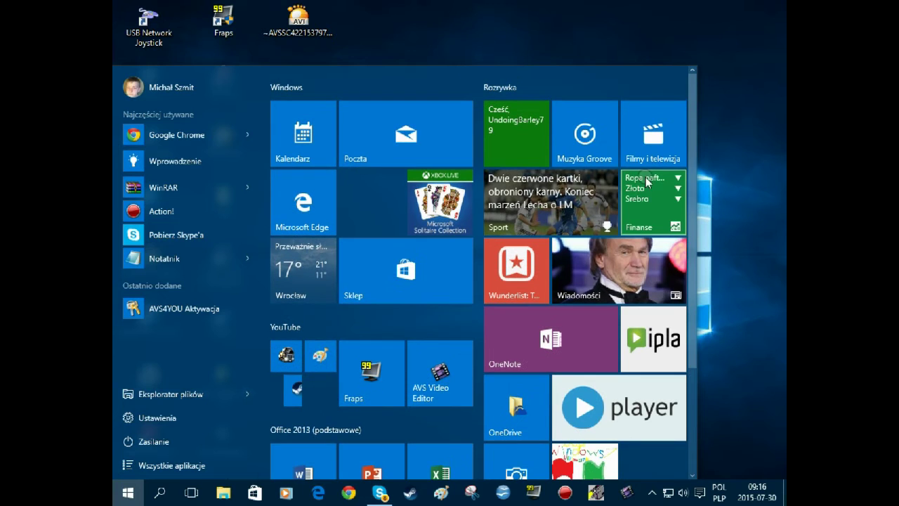
click(669, 157)
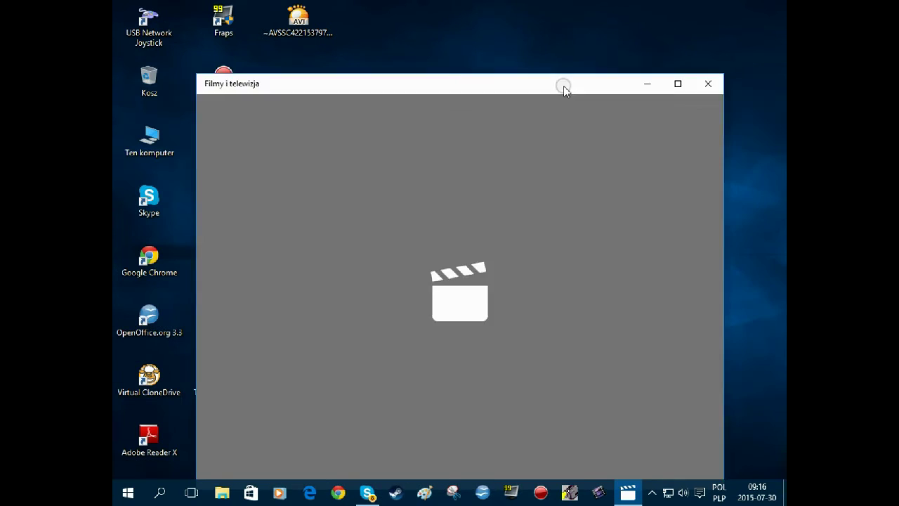
drag(564, 87, 547, 4)
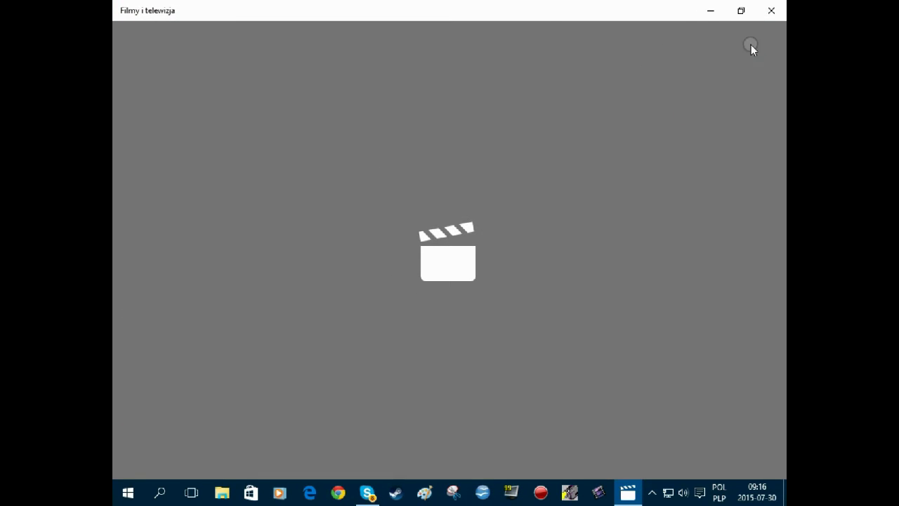
click(771, 10)
- Open Muzyka Groove from its Start tile, look at the Albumy page, and close the app
click(128, 493)
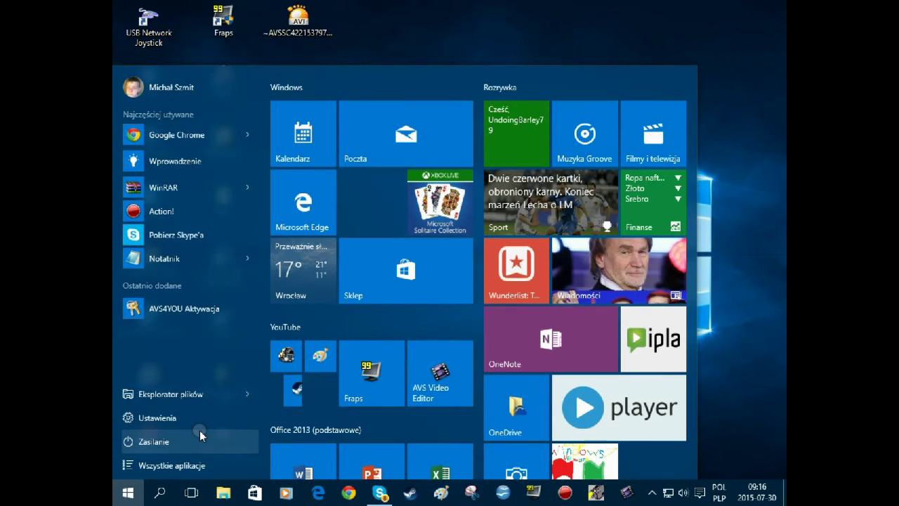
click(605, 123)
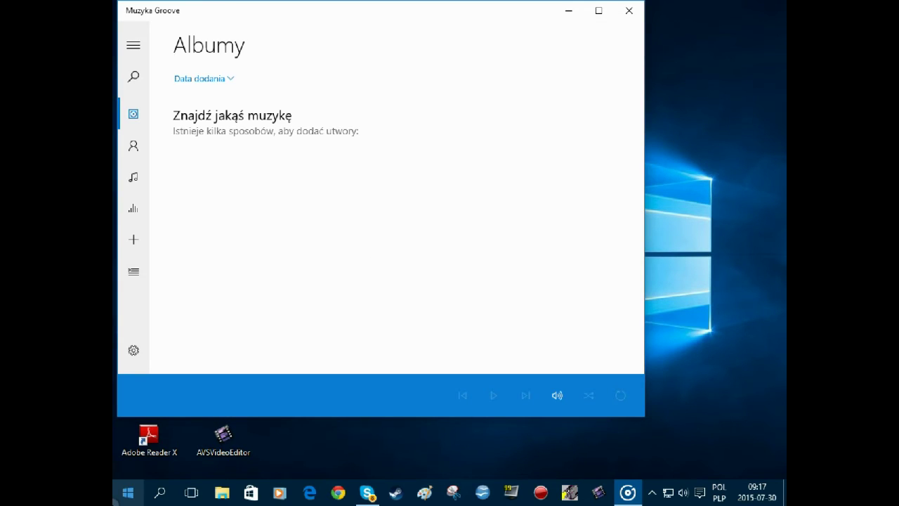
click(135, 76)
click(420, 232)
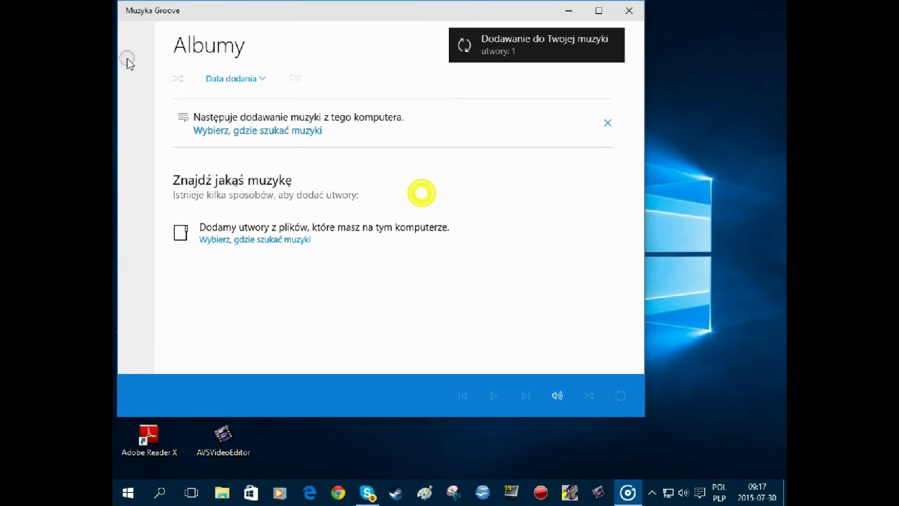
click(580, 15)
- Look through the Start menu tiles and open the Xbox app from the Rozrywka group
click(126, 494)
scroll(645, 343, down, 3)
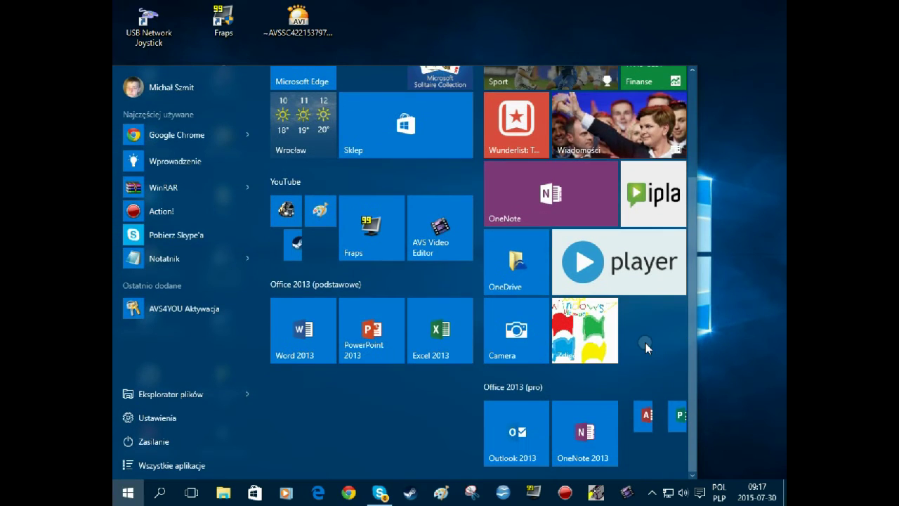
scroll(646, 343, up, 3)
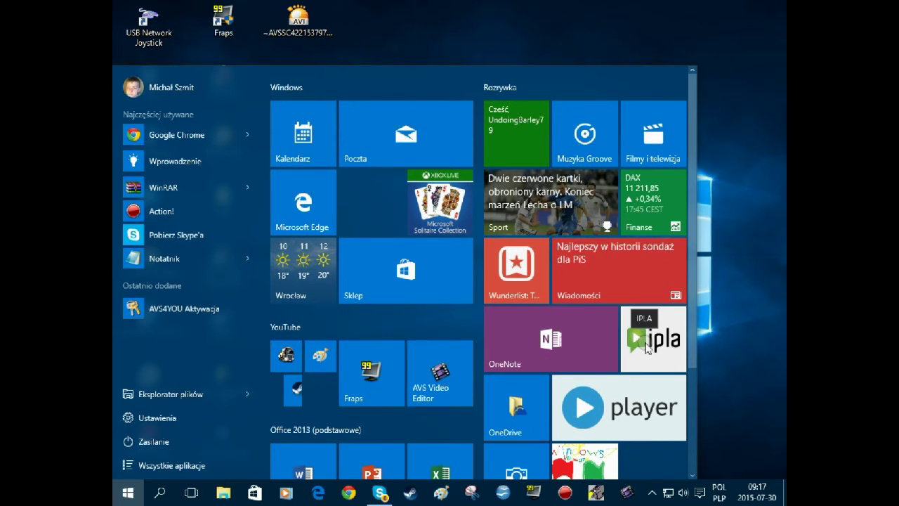
click(538, 161)
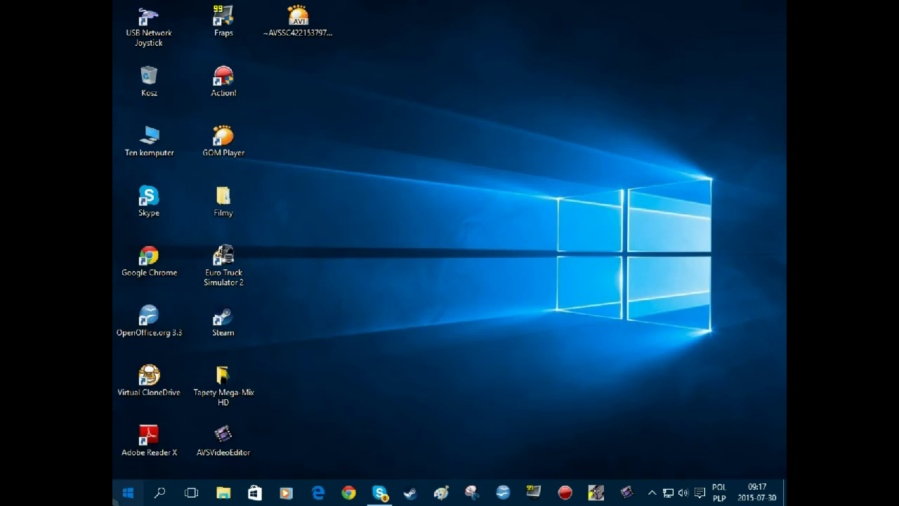
- Reopen the Start menu, look through its tile groups, and open the Wiadomości app from its tile
key(super)
scroll(522, 413, down, 2)
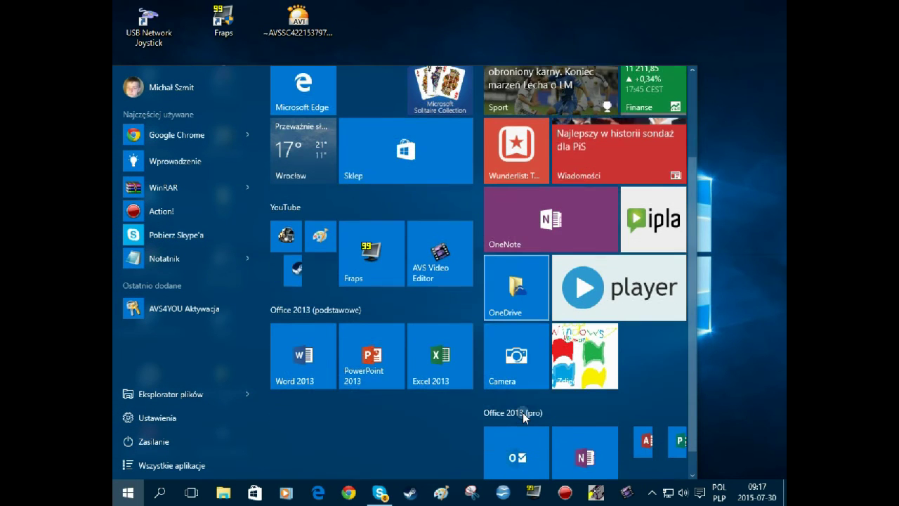
scroll(522, 413, down, 1)
scroll(523, 418, up, 3)
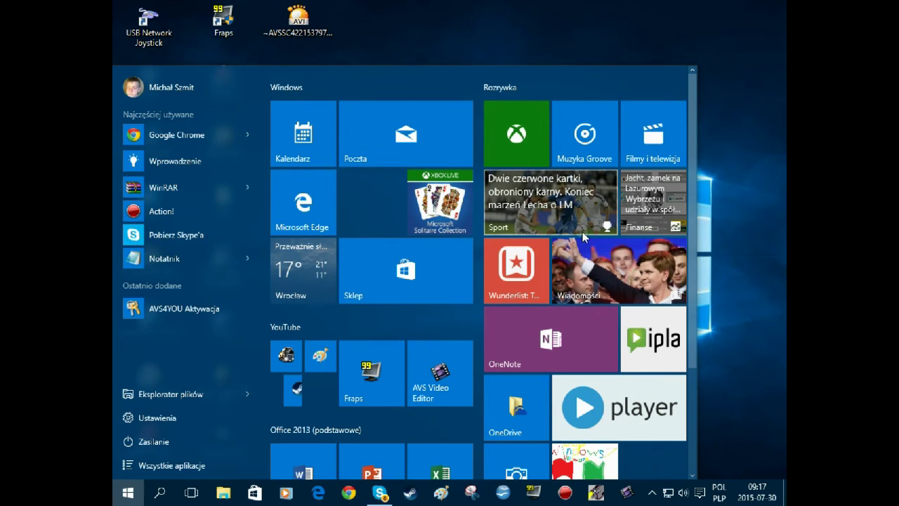
click(636, 265)
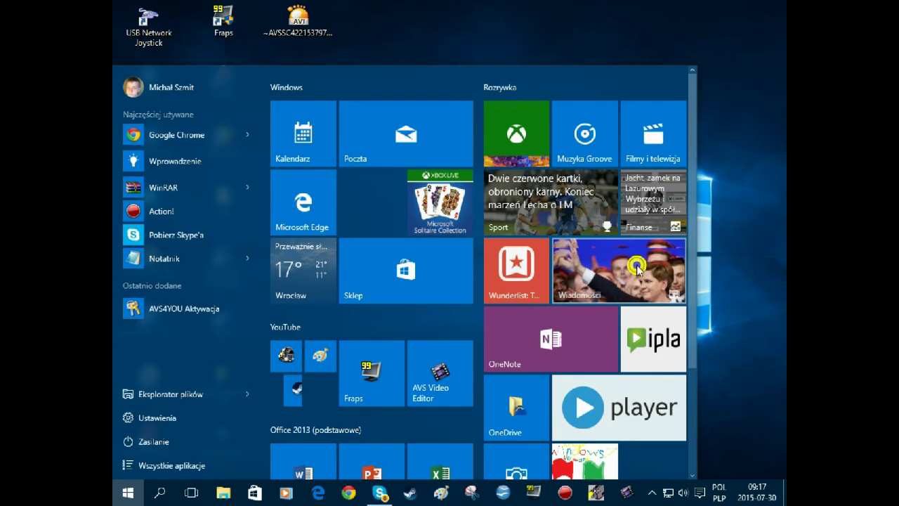
- Browse the full list of installed apps in the Start menu and launch Kalkulator
click(118, 496)
click(195, 462)
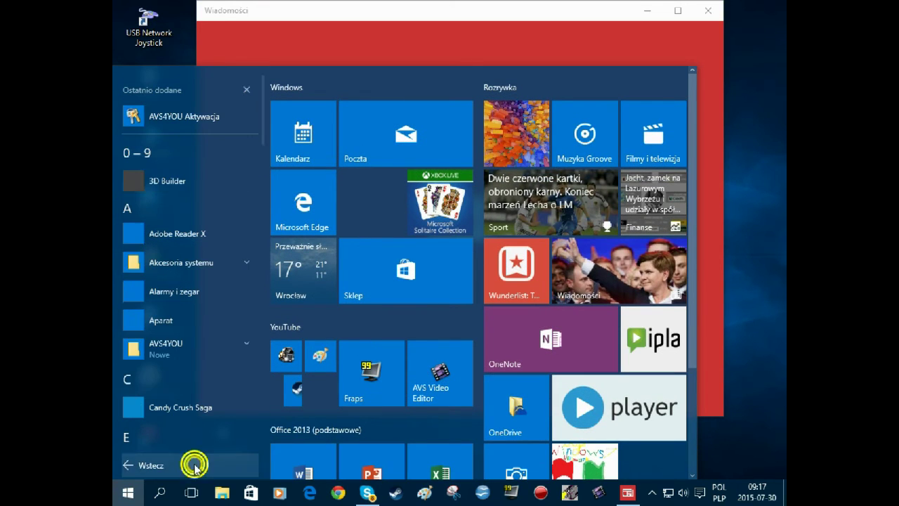
scroll(173, 261, down, 5)
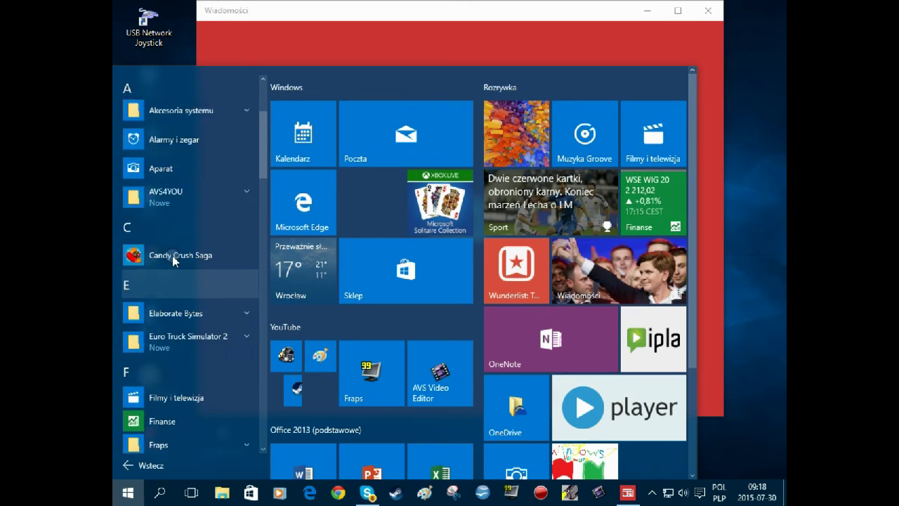
scroll(179, 292, down, 5)
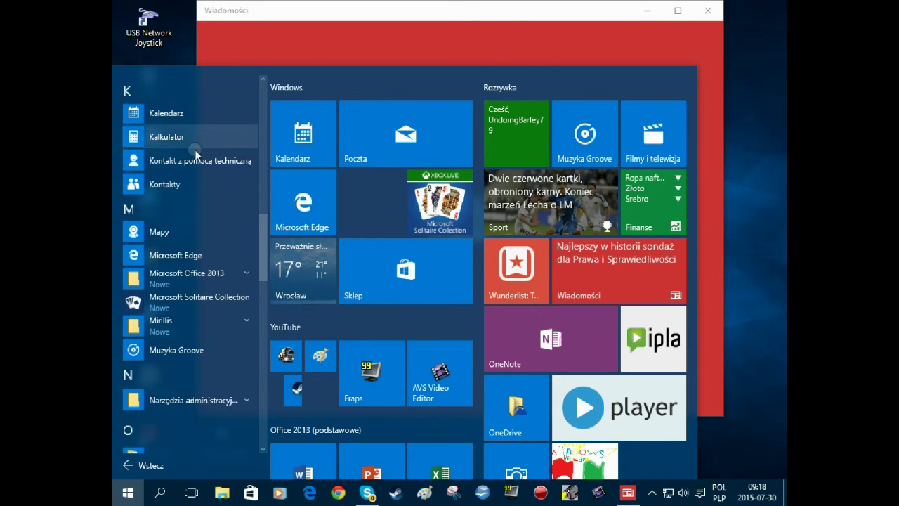
scroll(181, 211, up, 1)
click(187, 192)
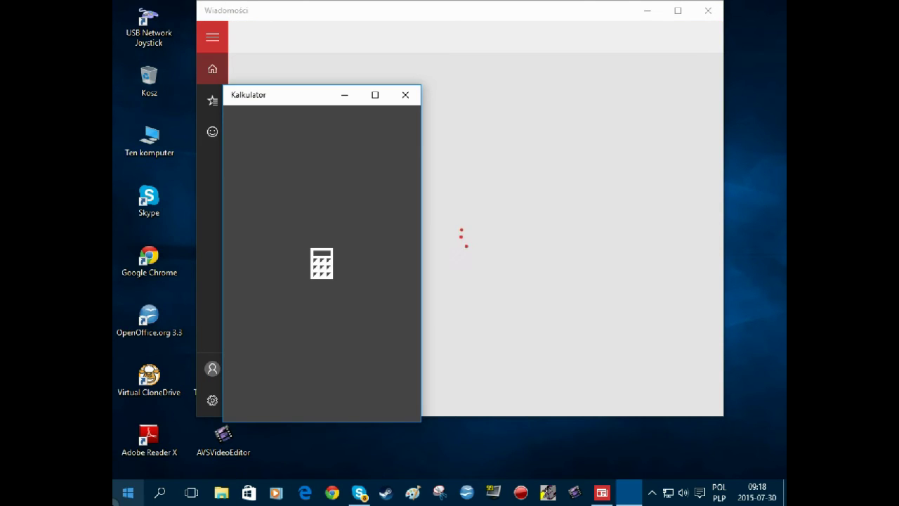
- Launch Kontakty from the full list of installed apps in the Start menu
key(super)
click(169, 464)
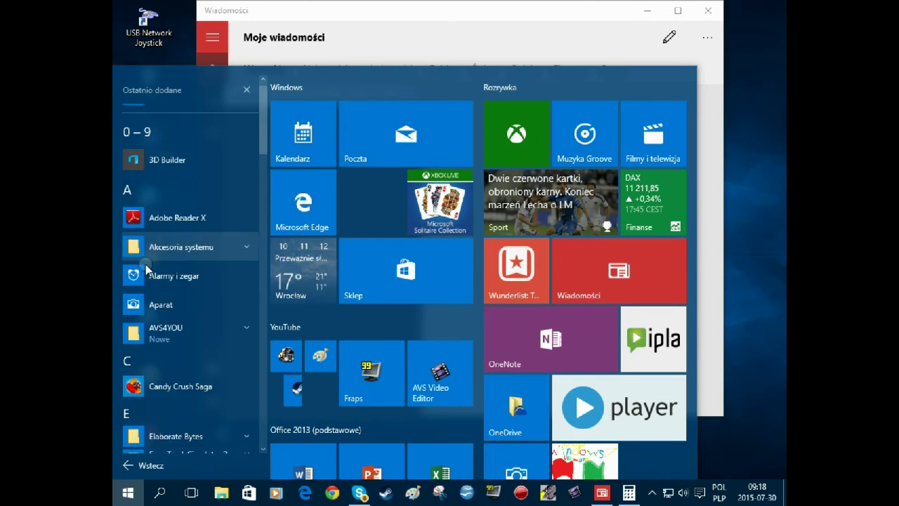
scroll(145, 264, down, 5)
click(171, 292)
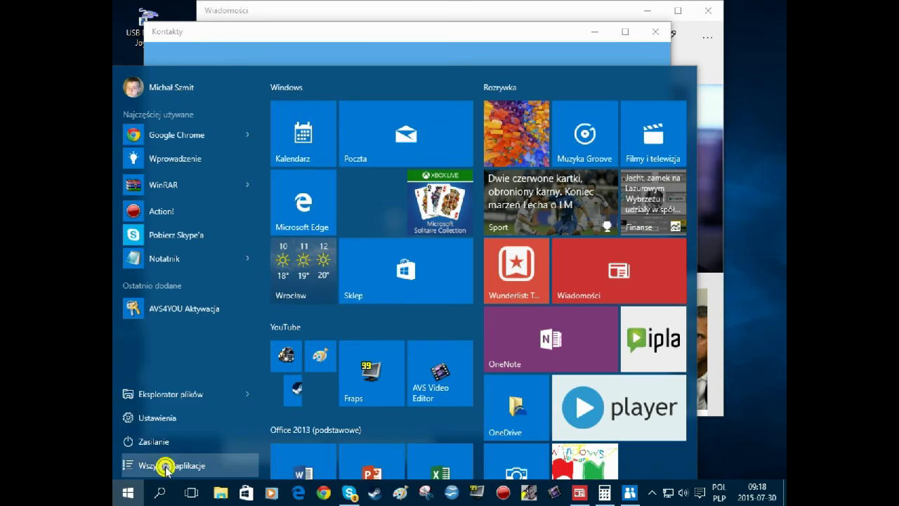
- Browse the full list of installed apps in the Start menu down to the Z section and close the menu
click(167, 465)
scroll(166, 356, down, 3)
scroll(166, 357, down, 3)
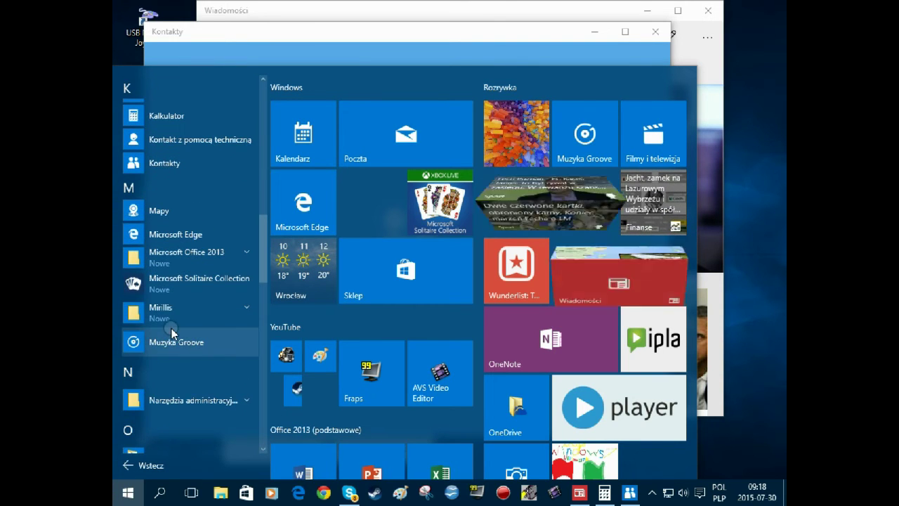
scroll(175, 330, down, 3)
scroll(176, 331, down, 3)
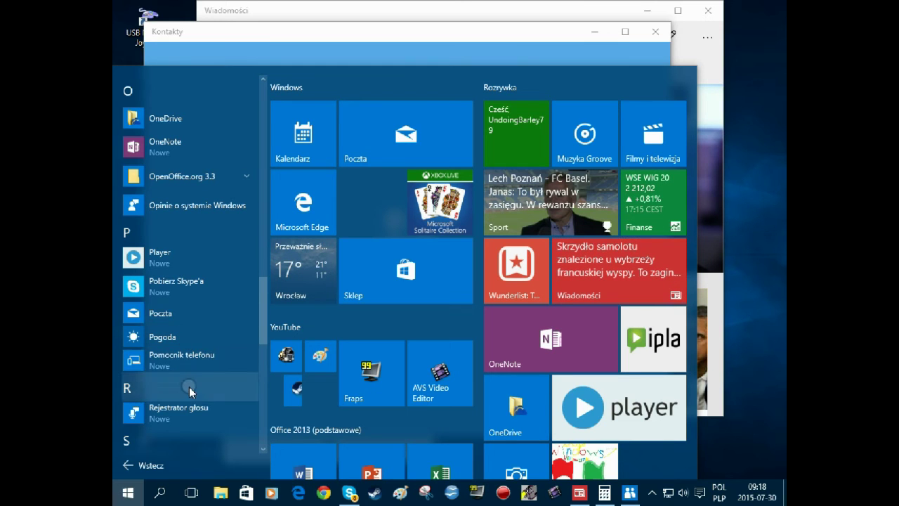
scroll(200, 345, down, 3)
scroll(200, 345, down, 3)
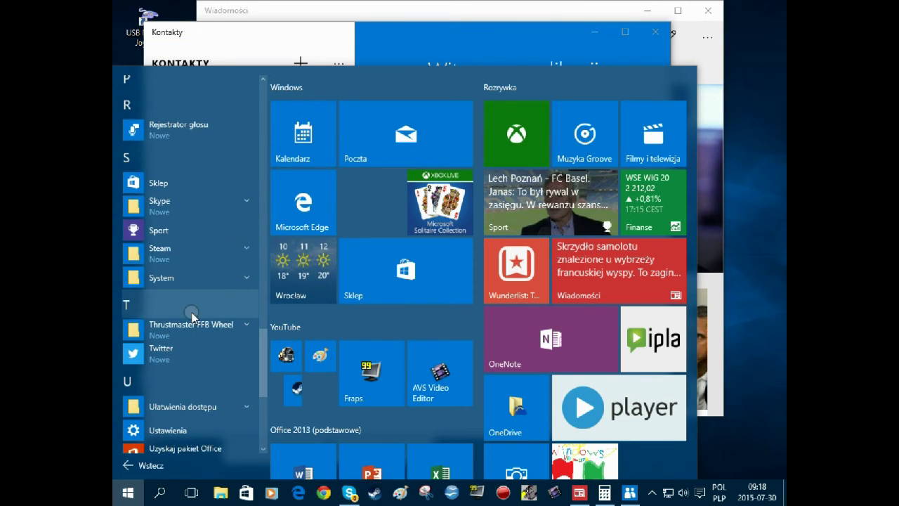
scroll(191, 316, down, 1)
scroll(188, 393, down, 3)
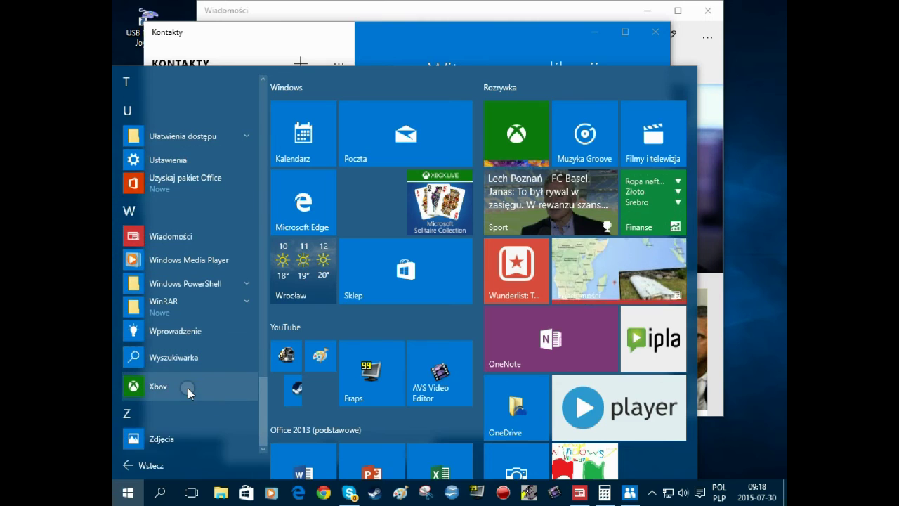
click(116, 498)
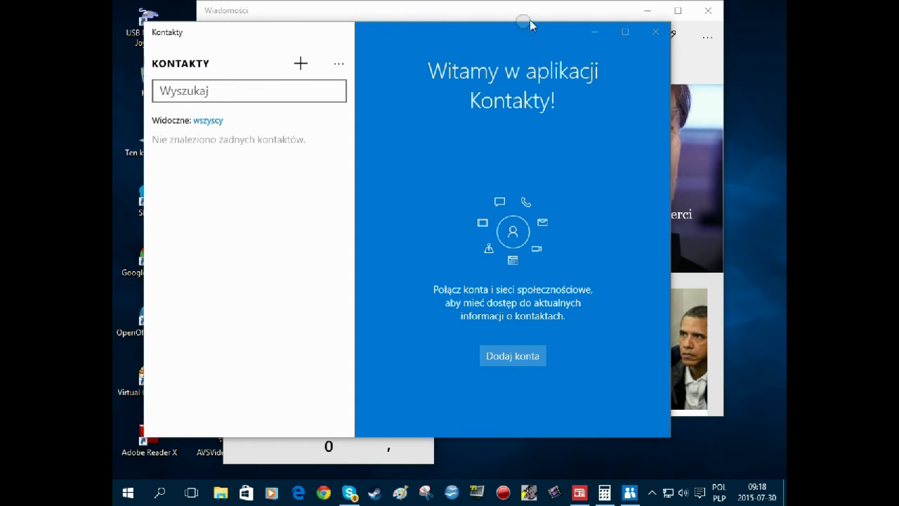
- Snap Kontakty to the left half of the screen beside Kalkulator, and try resizing, maximizing and restoring the Kalkulator window
drag(321, 33, 113, 71)
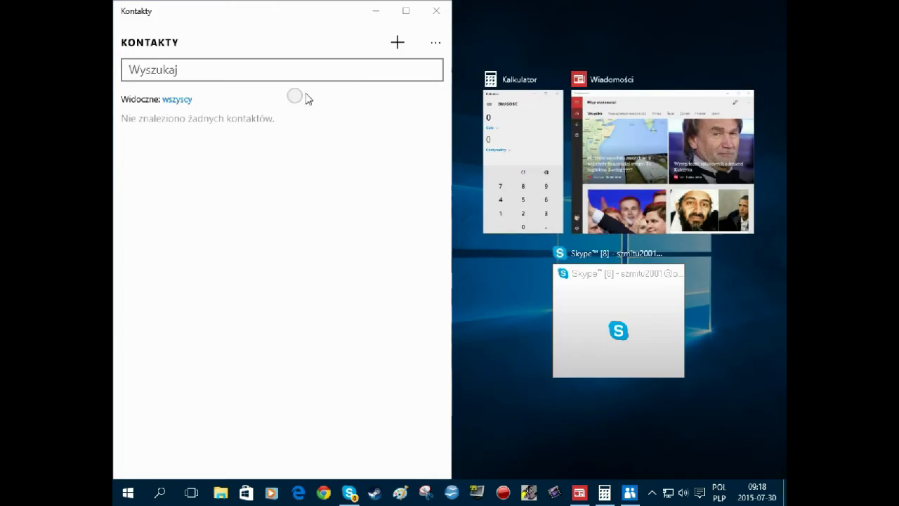
click(514, 187)
drag(598, 6, 604, 150)
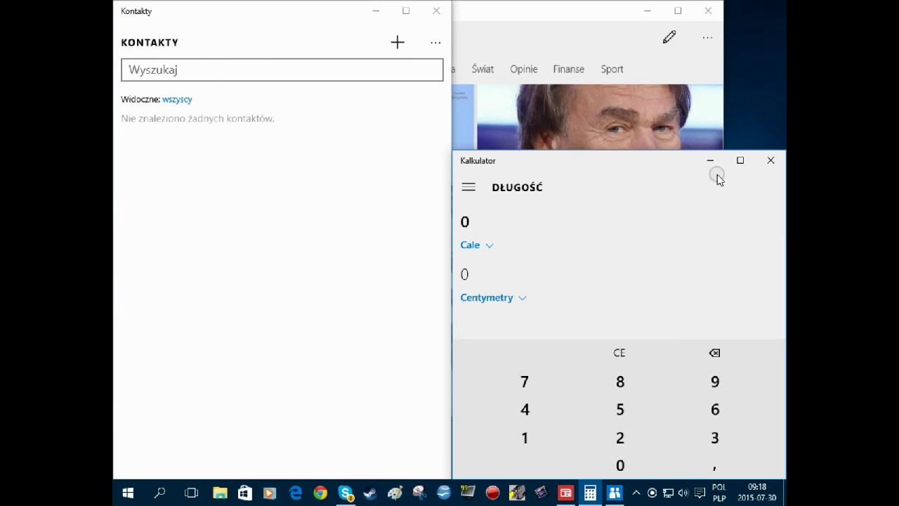
click(740, 161)
click(742, 11)
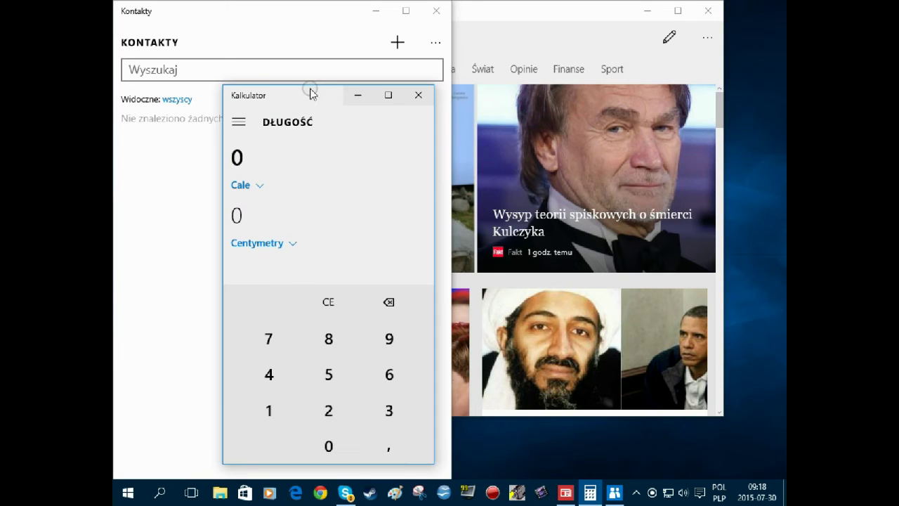
- Snap Kalkulator to the upper-right corner of the screen, and open a news article in Wiadomości and snap that window to the right half
drag(301, 101, 783, 4)
click(623, 391)
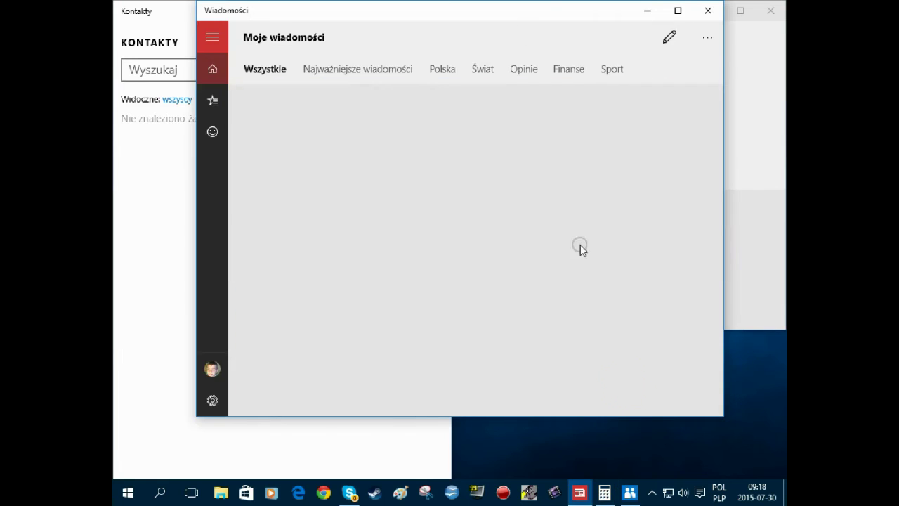
drag(428, 15, 786, 450)
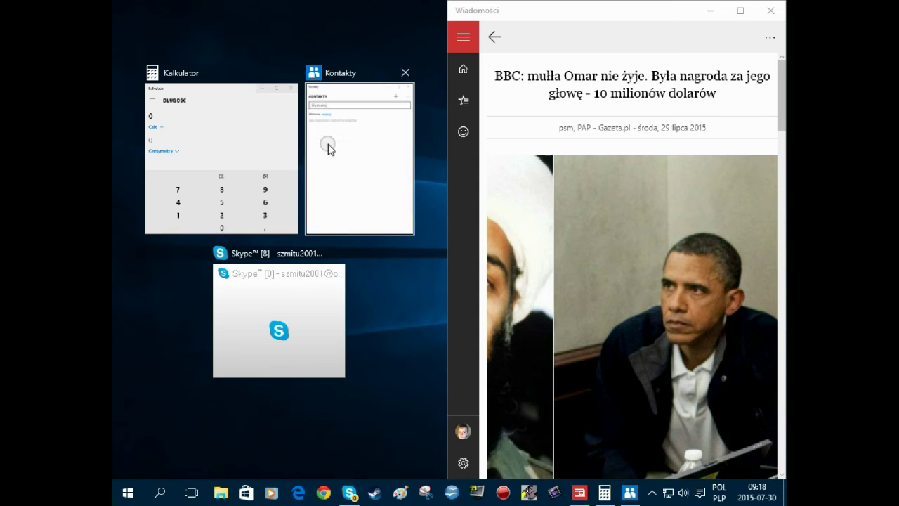
- Close Kalkulator and Kontakty from the snap suggestions and maximize the Wiadomości window
click(290, 73)
click(326, 73)
click(594, 16)
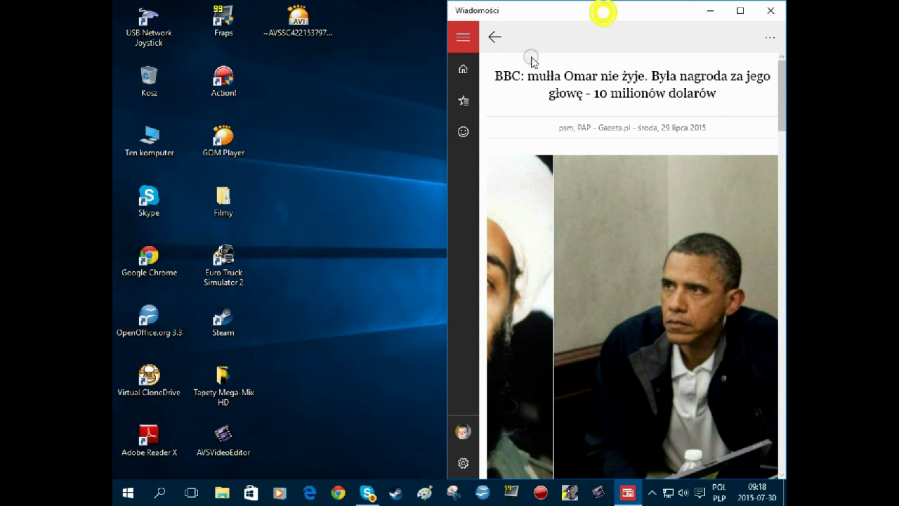
double_click(602, 12)
- Look through the open BBC article in Wiadomości from its headline down through the text
scroll(393, 232, down, 3)
scroll(393, 232, up, 3)
scroll(394, 230, down, 3)
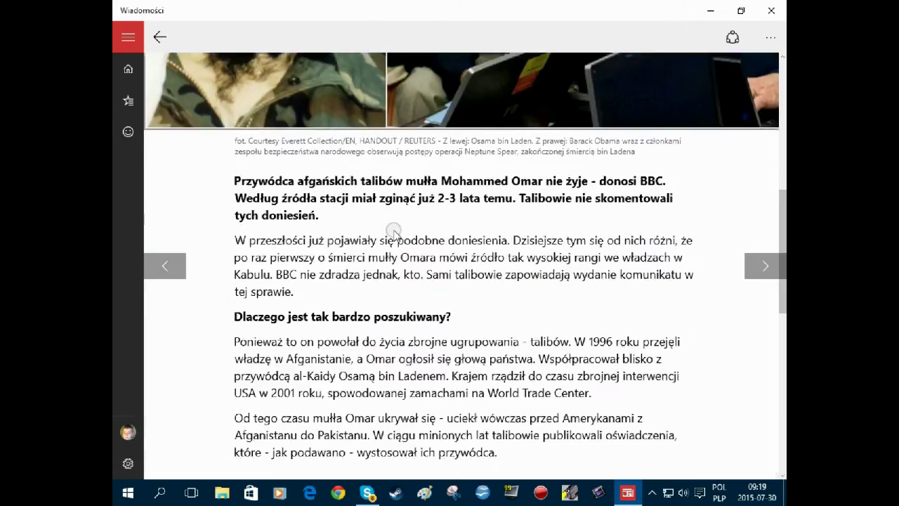
scroll(394, 230, up, 3)
scroll(394, 230, up, 1)
scroll(393, 229, down, 2)
scroll(393, 230, up, 2)
scroll(394, 229, down, 5)
scroll(394, 232, up, 5)
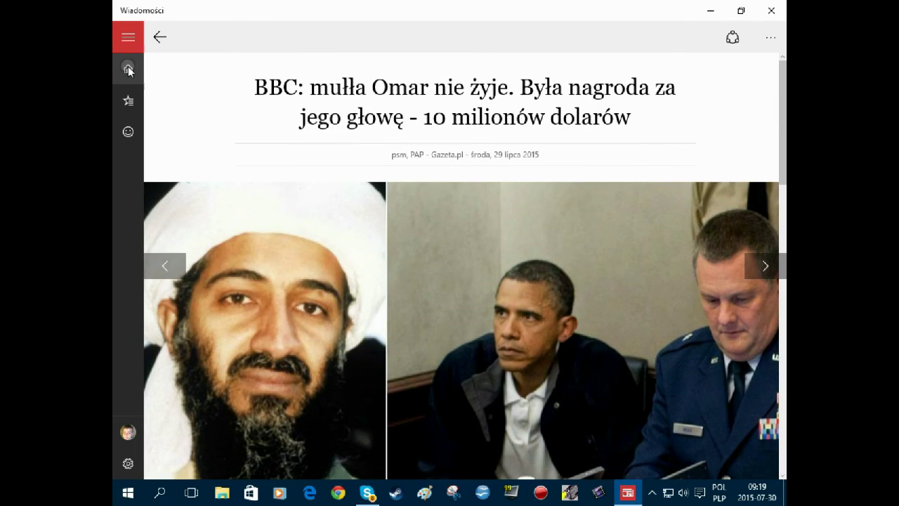
- Return to the Wiadomości home feed and view the Najważniejsze wiadomości and Polska sections
click(128, 69)
click(241, 70)
click(358, 71)
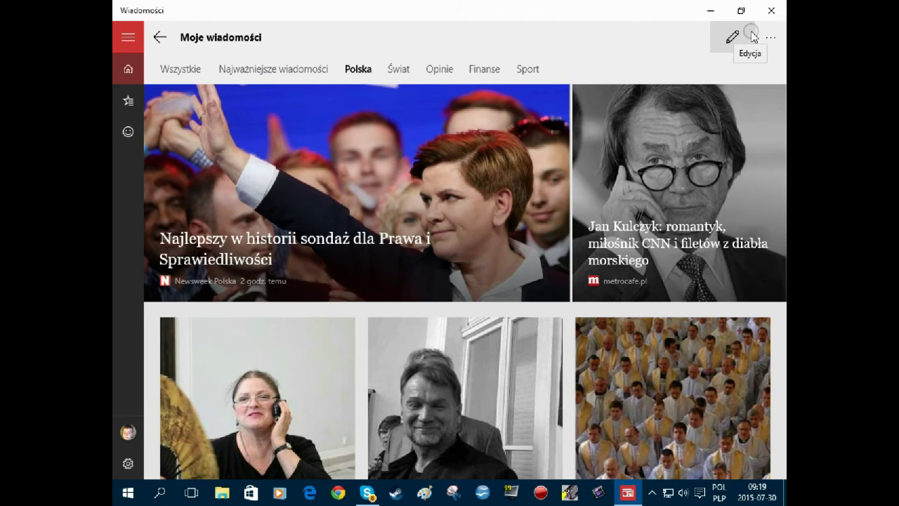
- Open the topic personalization in Wiadomości and look through its interest categories, including Wiadomości and Rozrywka
click(751, 36)
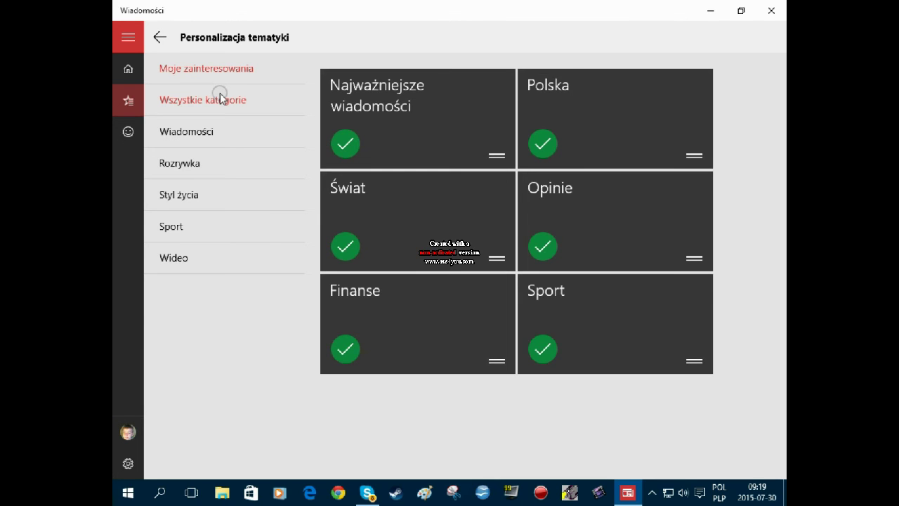
click(187, 141)
click(187, 154)
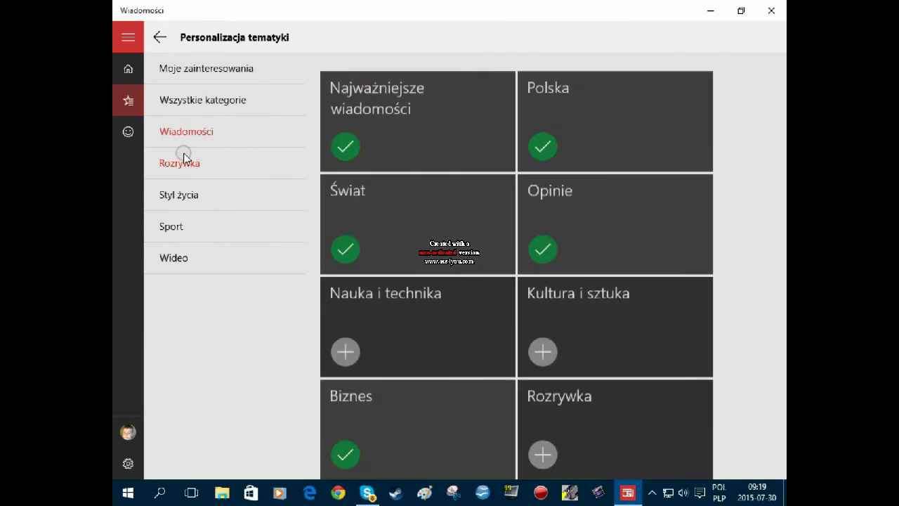
click(184, 202)
click(201, 161)
click(175, 238)
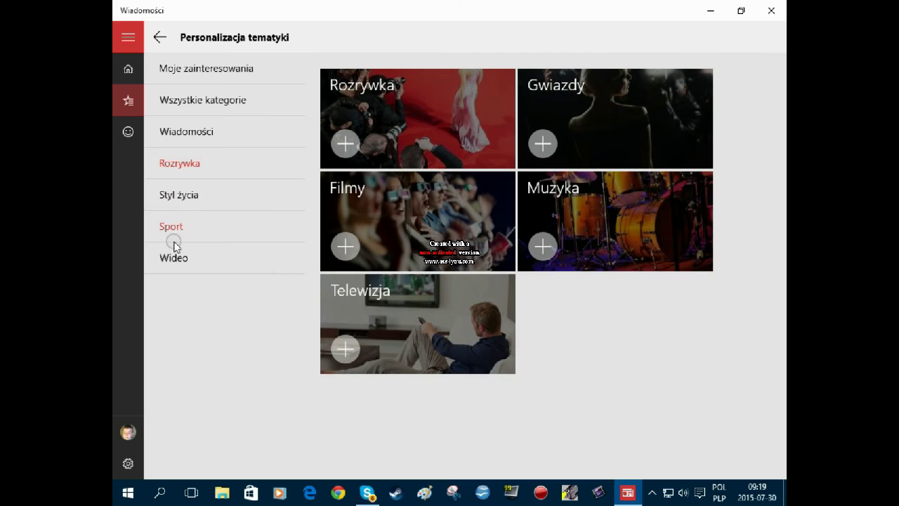
- Look through the settings pages of Wiadomości, including Poufność informacji, and close the app
click(129, 461)
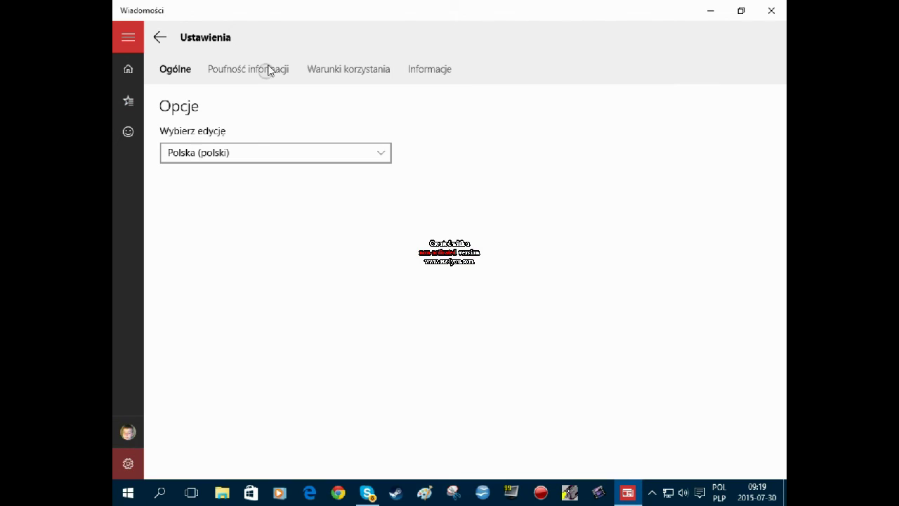
click(255, 69)
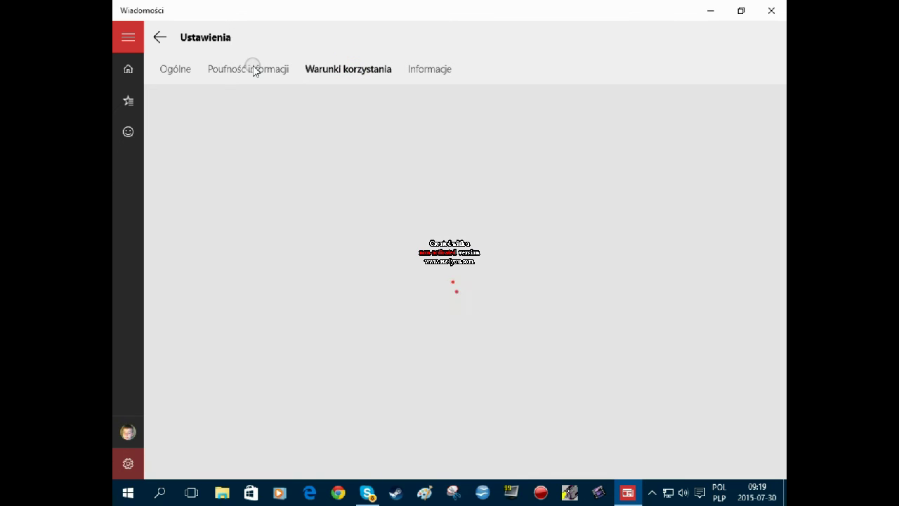
click(771, 10)
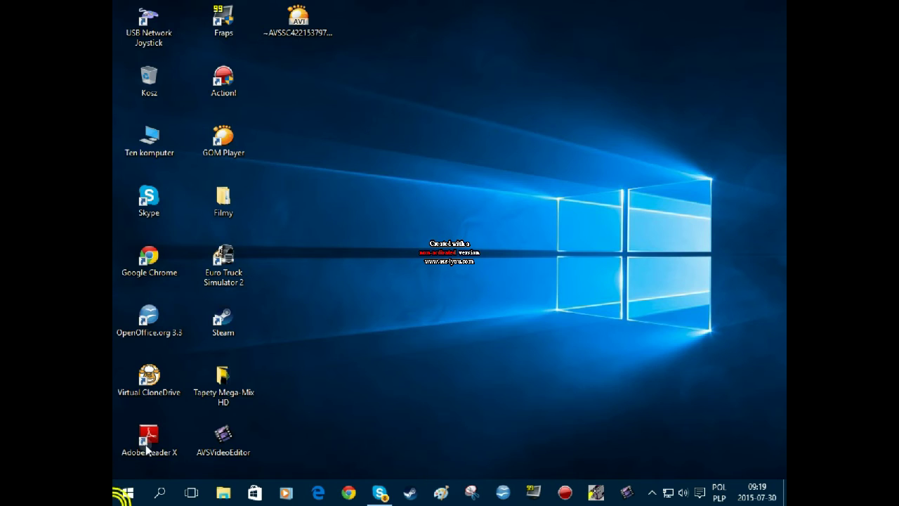
- Look through the tile groups in the Start menu and launch Finanse from its tile
click(128, 491)
scroll(545, 330, down, 1)
scroll(542, 335, up, 2)
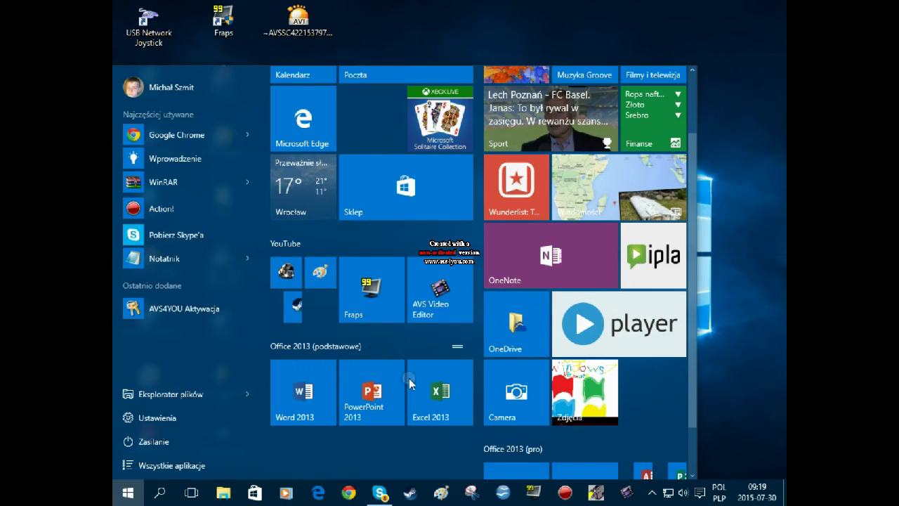
scroll(431, 391, down, 2)
scroll(433, 397, up, 2)
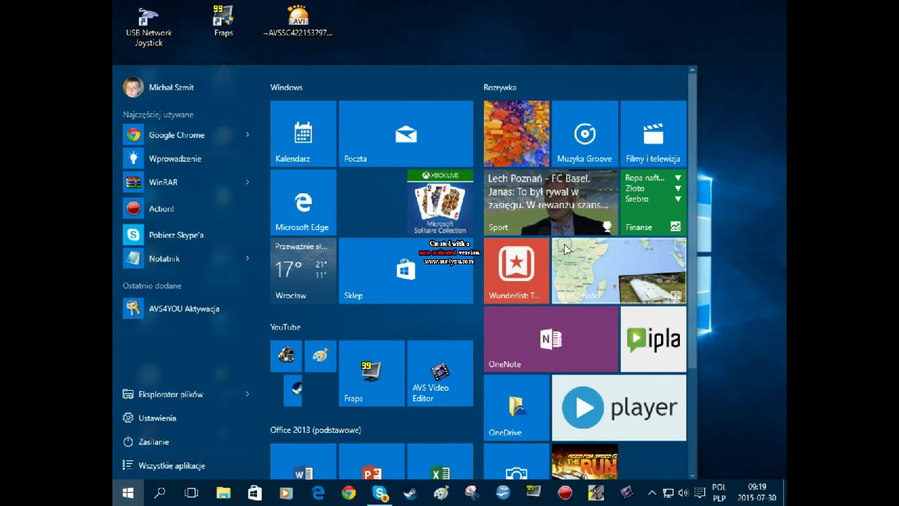
click(657, 212)
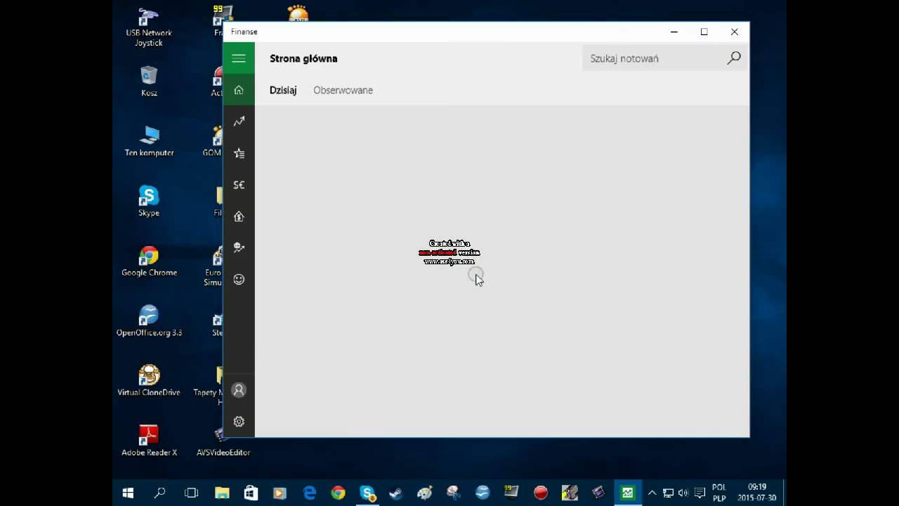
- Look through the market data and news articles on the Dzisiaj page of Finanse
scroll(485, 274, down, 1)
scroll(490, 273, down, 4)
scroll(520, 231, up, 1)
scroll(632, 211, down, 2)
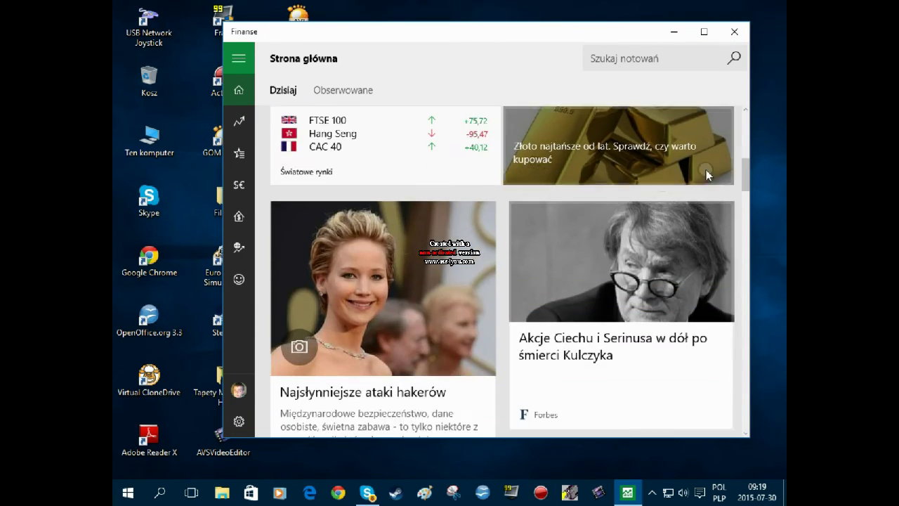
scroll(677, 188, down, 10)
scroll(619, 226, down, 10)
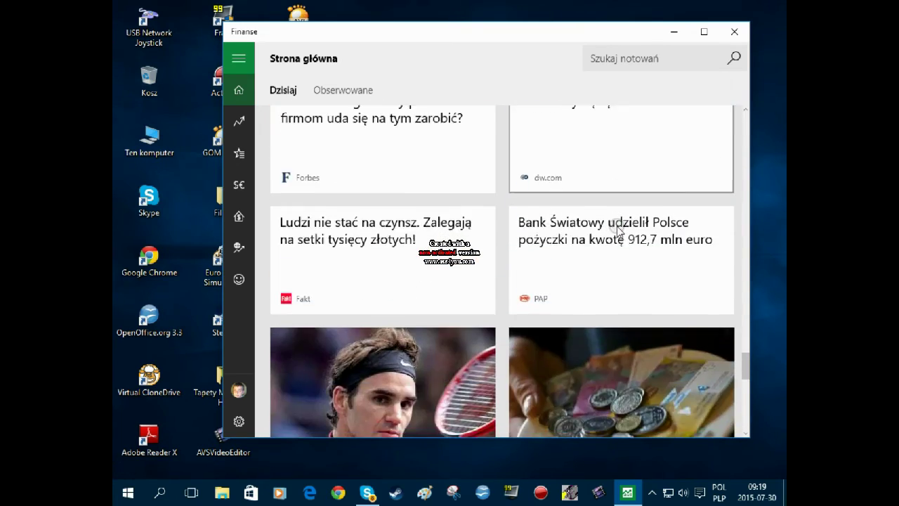
scroll(617, 226, down, 3)
- Close Finanse and launch the Sport app from its Start menu tile
click(723, 36)
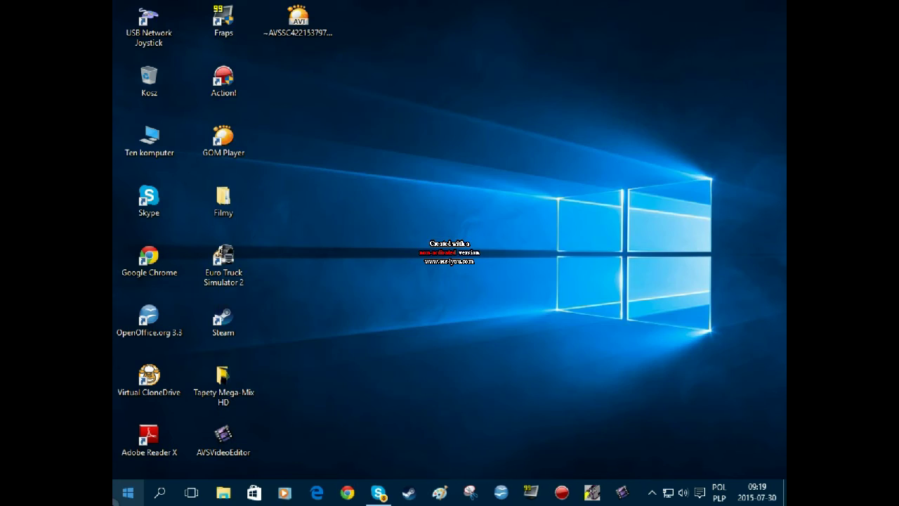
key(super)
click(574, 210)
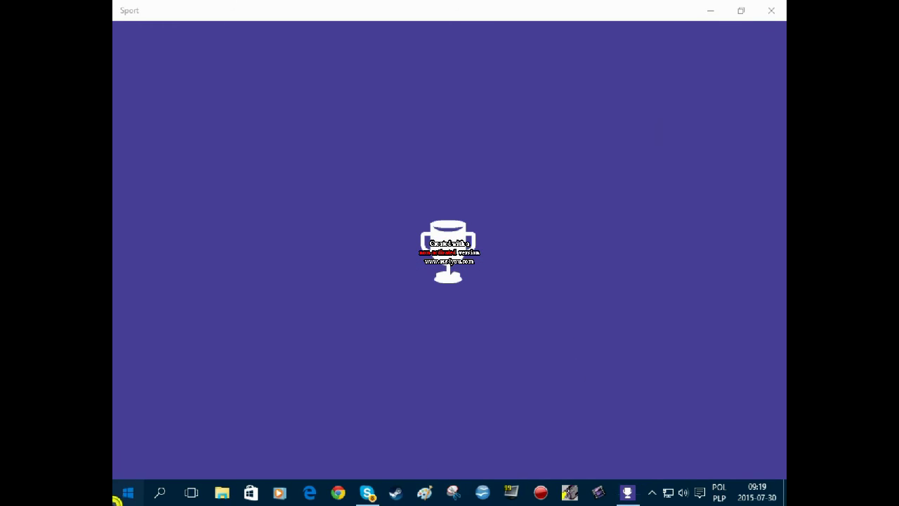
- Browse the full list of installed apps in the Start menu and launch Wprowadzenie
click(116, 499)
click(192, 465)
scroll(201, 182, down, 5)
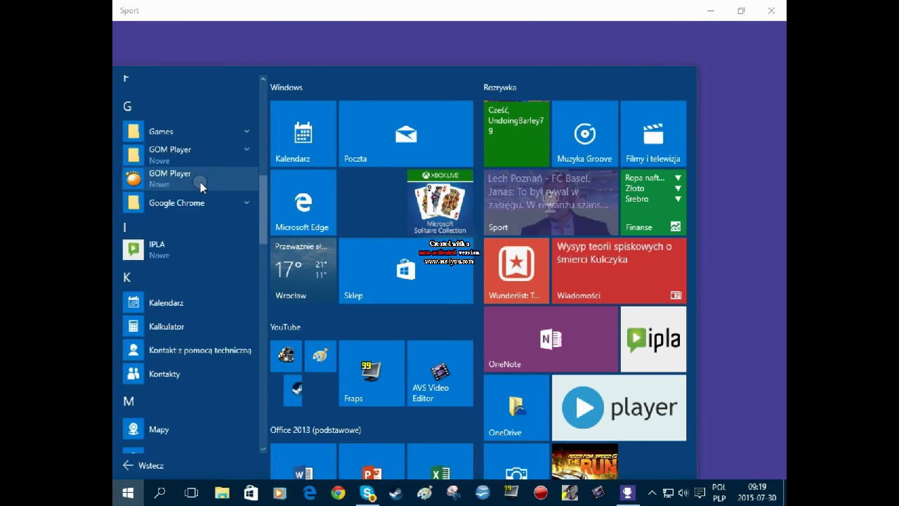
scroll(190, 211, up, 3)
scroll(198, 204, down, 3)
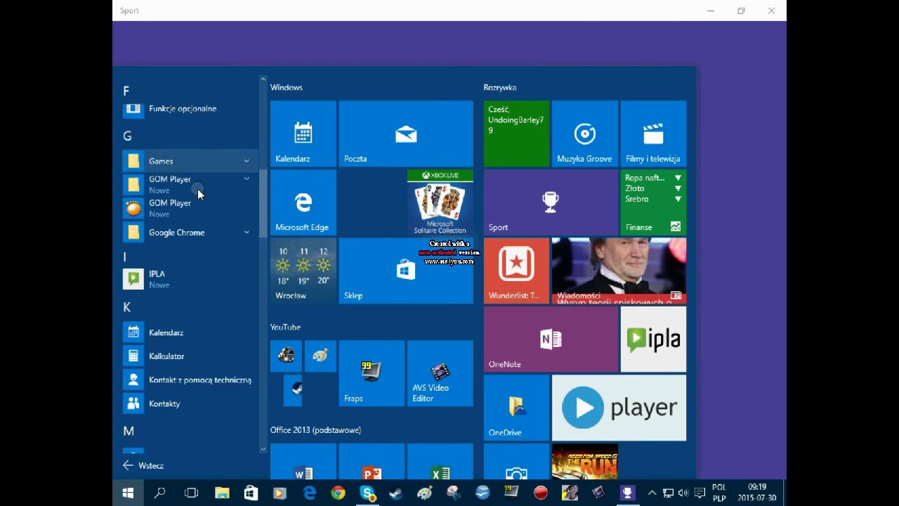
scroll(197, 189, down, 8)
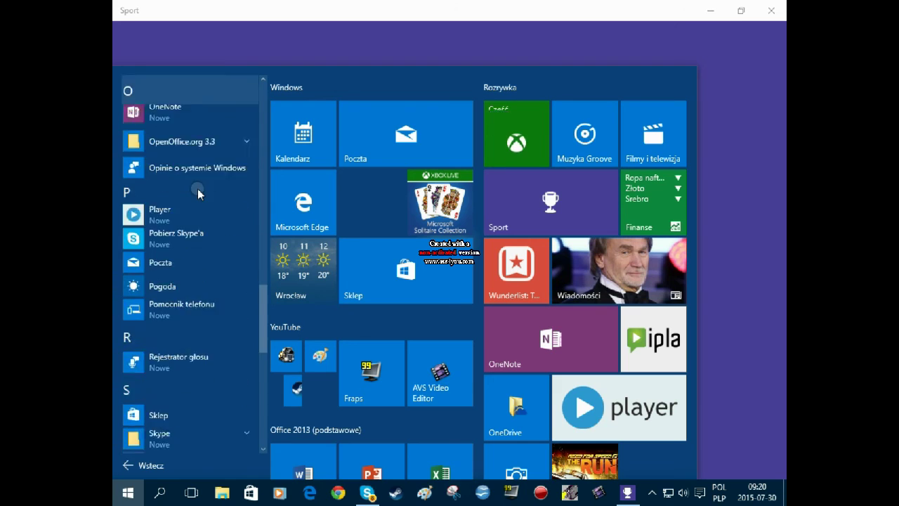
scroll(197, 189, down, 6)
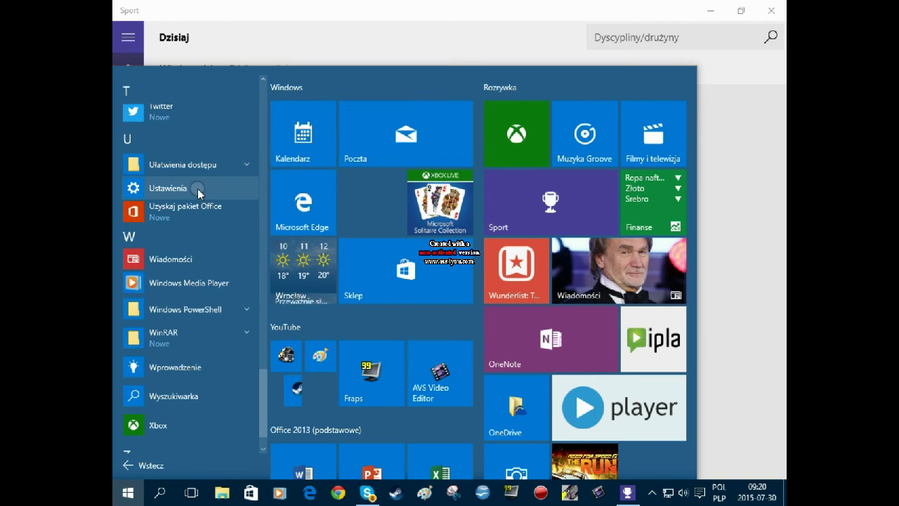
scroll(197, 188, down, 1)
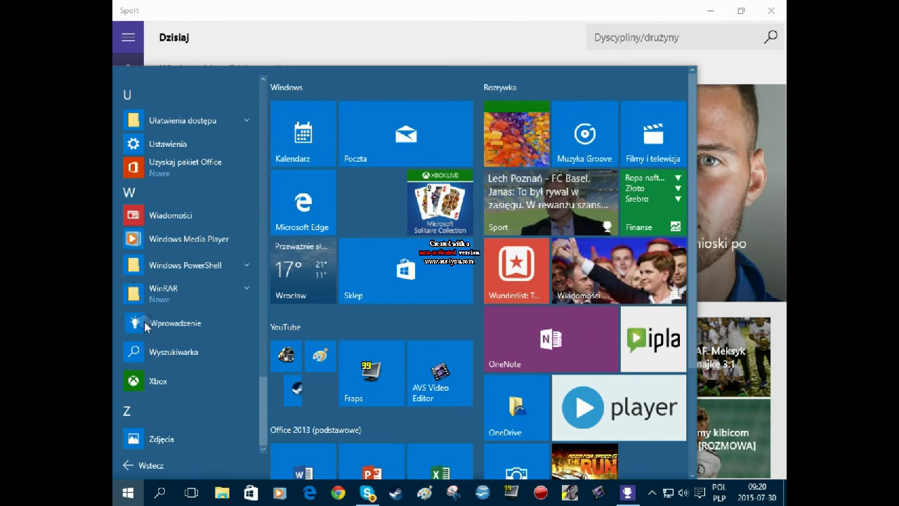
click(144, 321)
- Switch back to the Sport app and look through the news articles on its Dzisiaj page
click(410, 27)
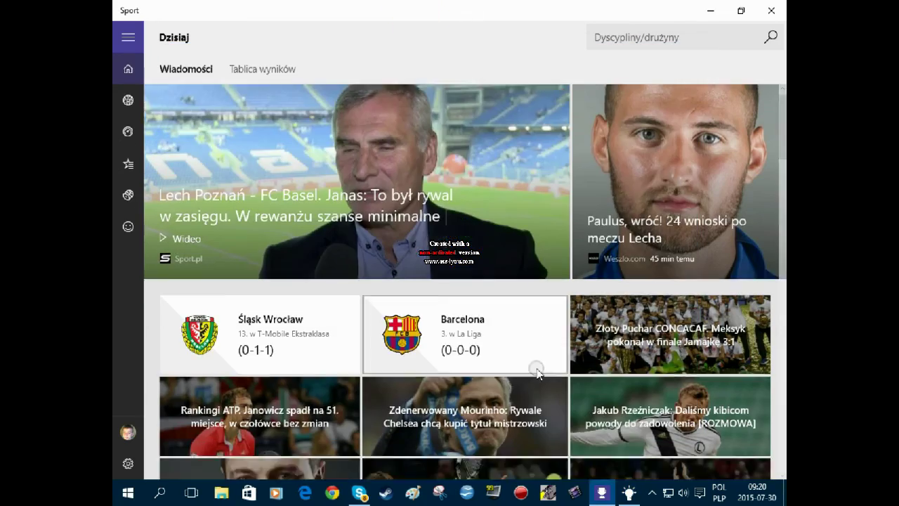
scroll(440, 359, down, 5)
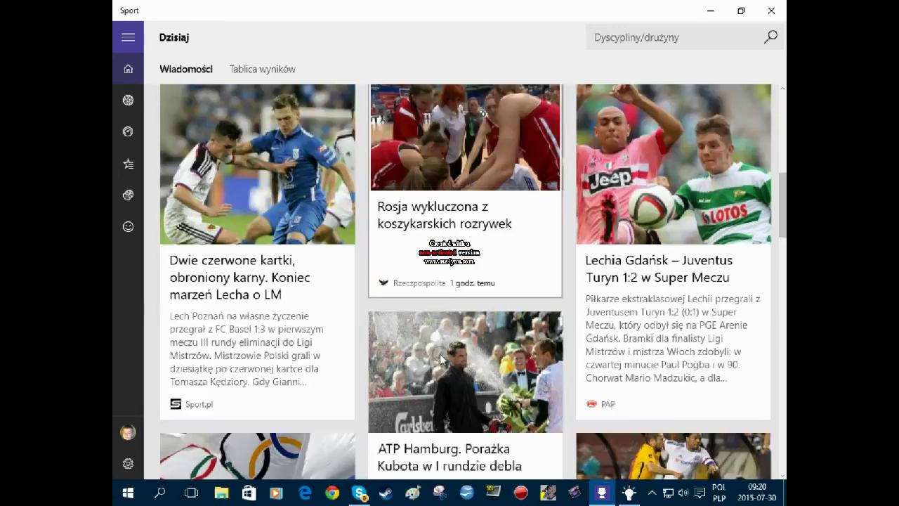
scroll(440, 353, down, 5)
scroll(439, 354, up, 8)
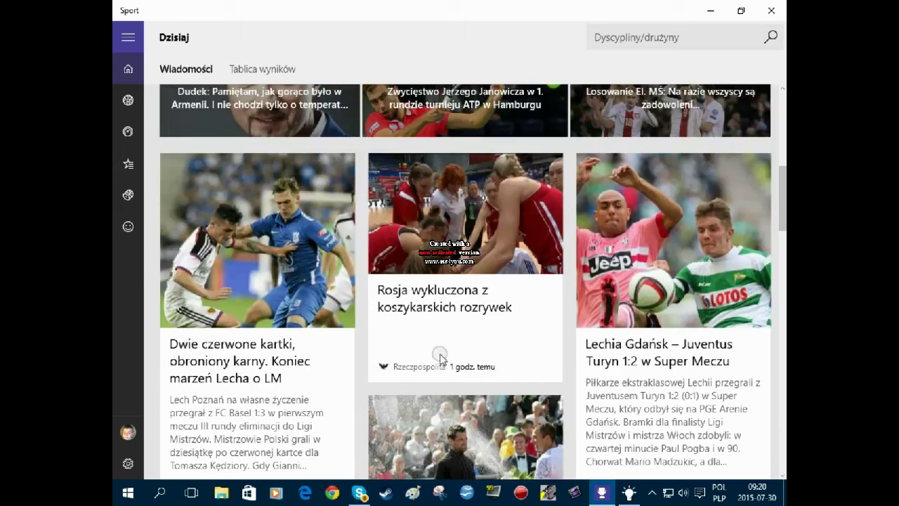
- View the Formula 1, Więcej dyscyplin and Ulubione sections of the Sport app
scroll(440, 357, up, 5)
click(128, 131)
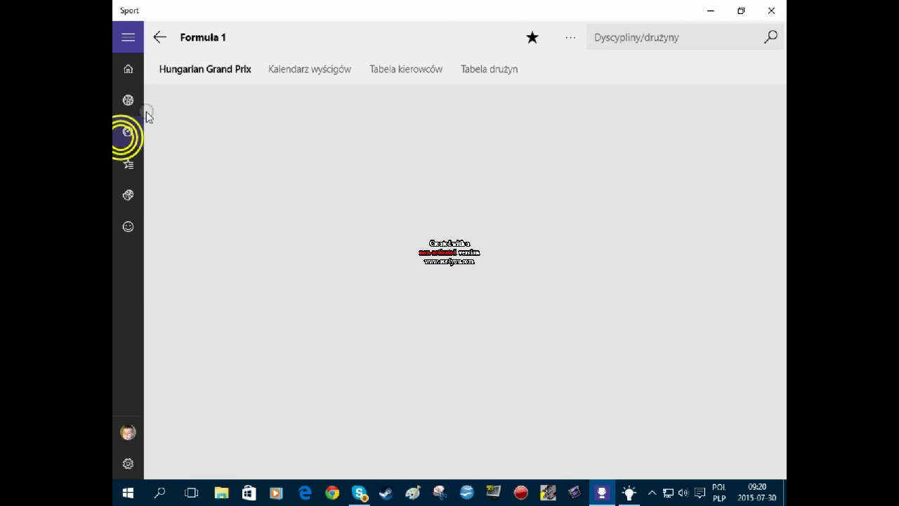
click(122, 103)
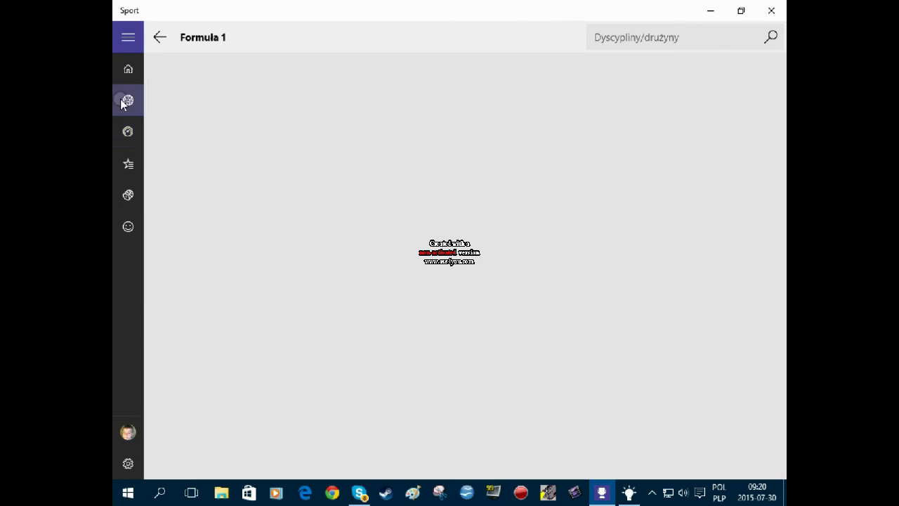
click(127, 193)
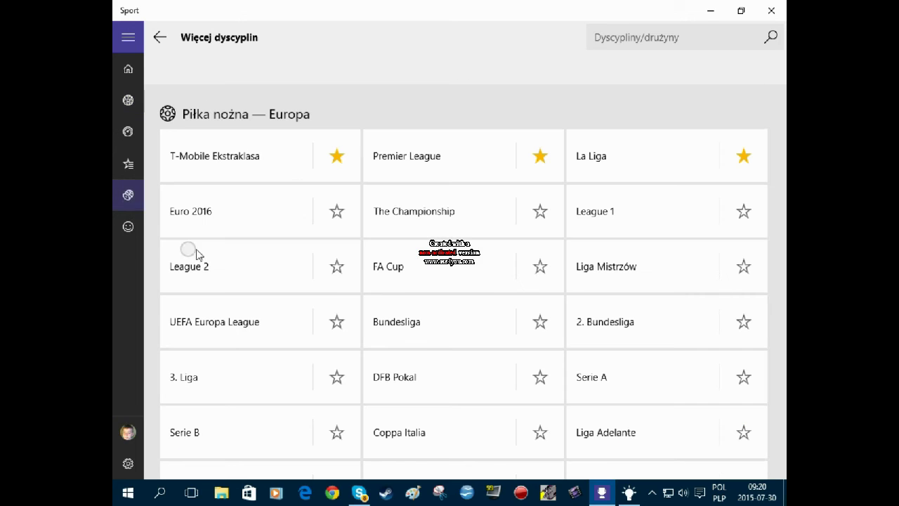
click(135, 167)
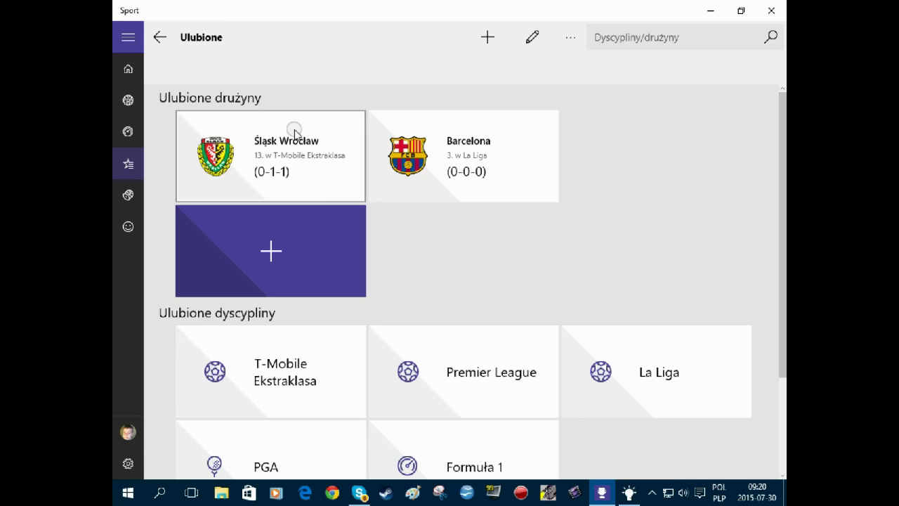
- Look through the summary page of the favourite team Śląsk Wrocław and close the Sport app
click(257, 156)
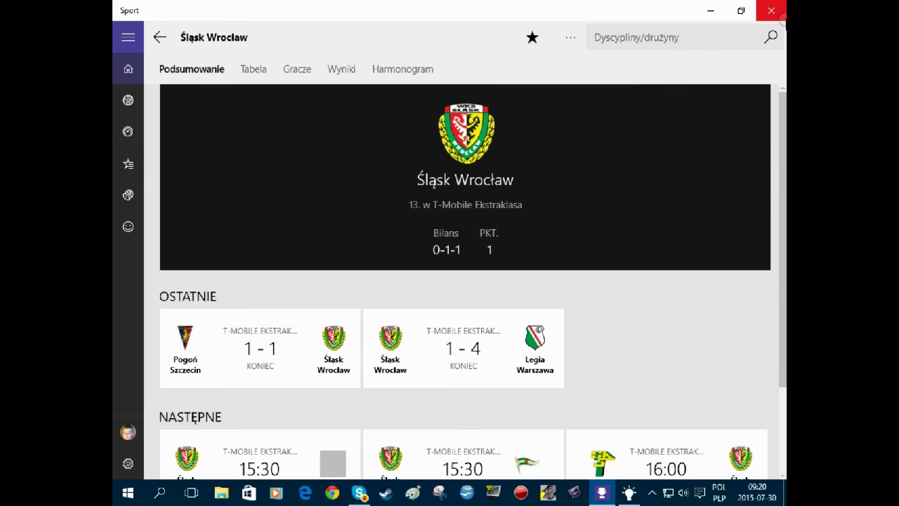
scroll(614, 169, down, 3)
scroll(615, 169, up, 3)
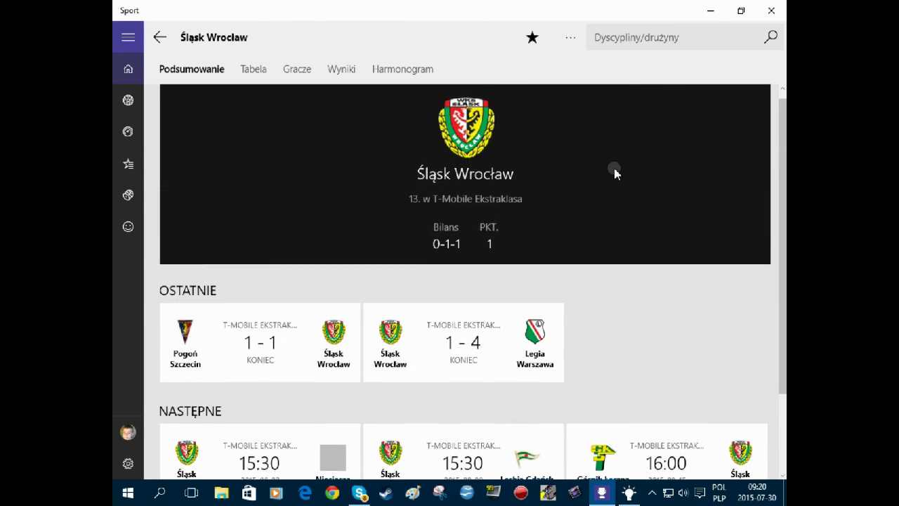
scroll(614, 169, down, 2)
scroll(615, 171, up, 2)
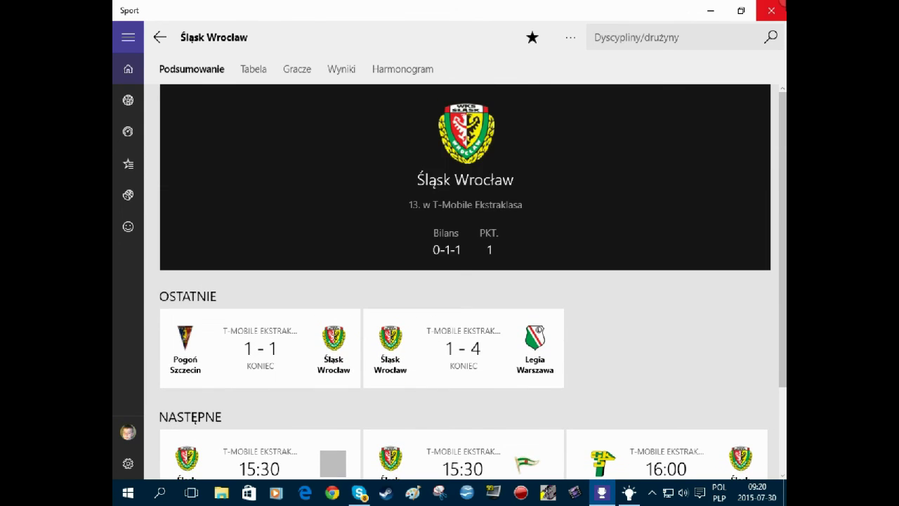
click(771, 10)
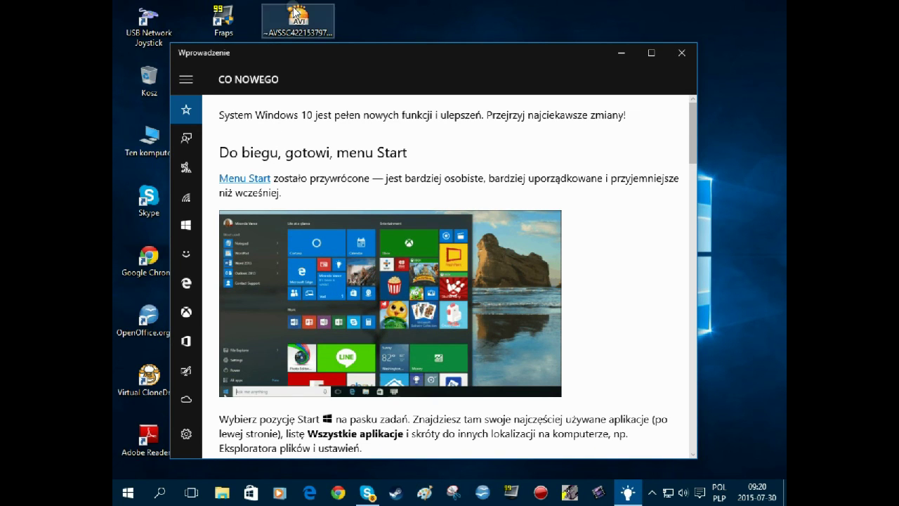
- Look over the Start menu tiles and close the Wprowadzenie app
click(128, 492)
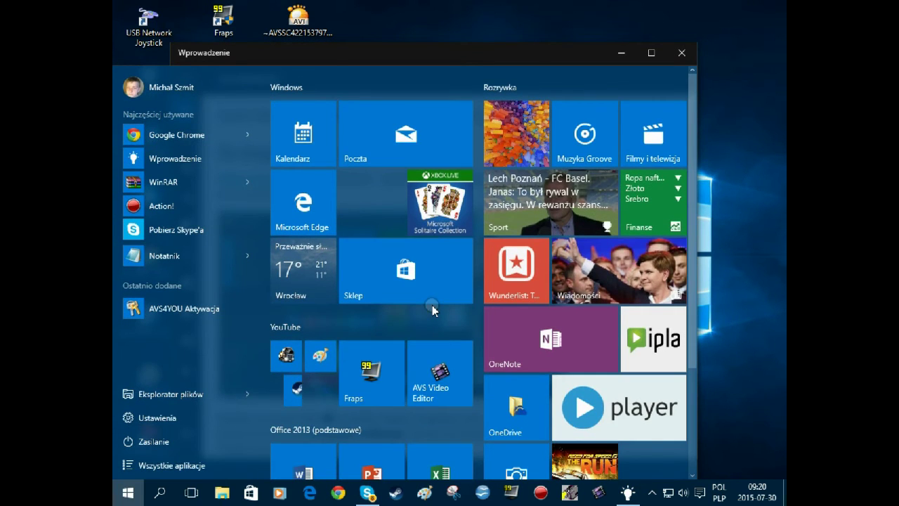
scroll(432, 305, down, 3)
key(Escape)
scroll(219, 153, down, 3)
scroll(211, 252, up, 3)
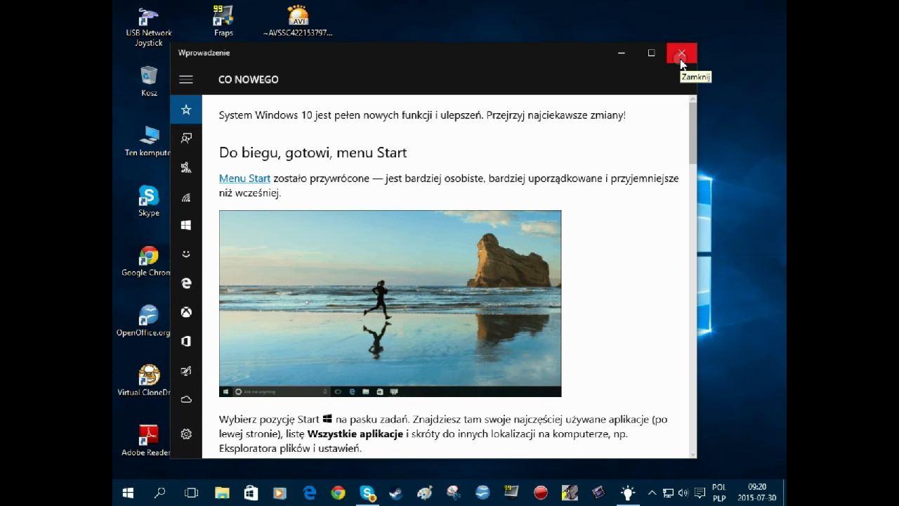
click(682, 55)
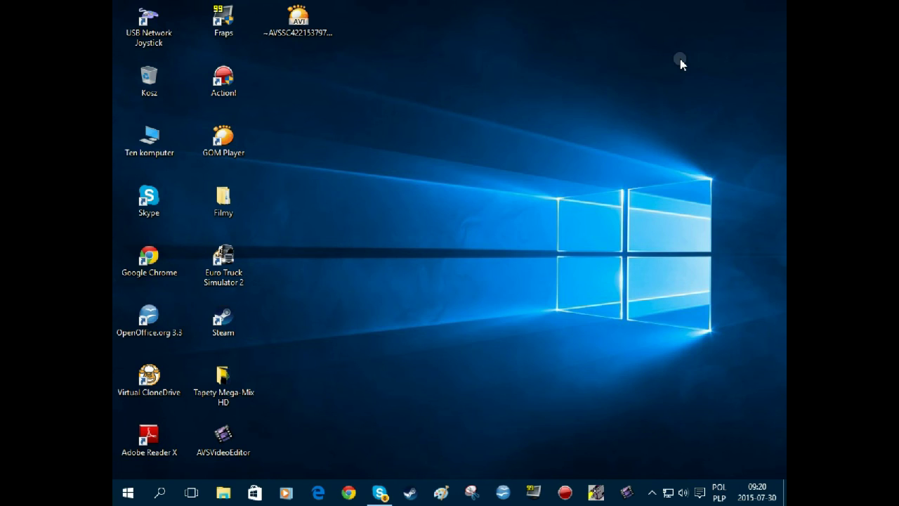
- Show the Start menu over the empty desktop twice, dismissing it each time
click(115, 500)
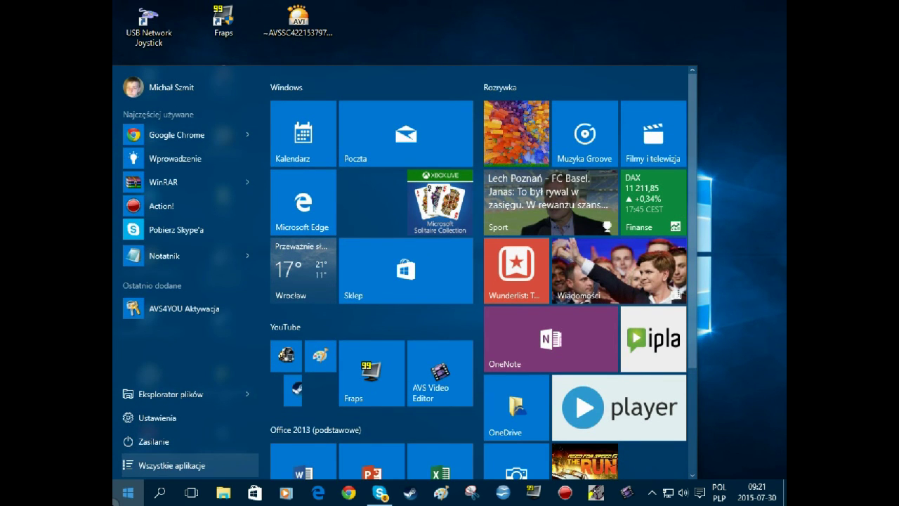
click(116, 498)
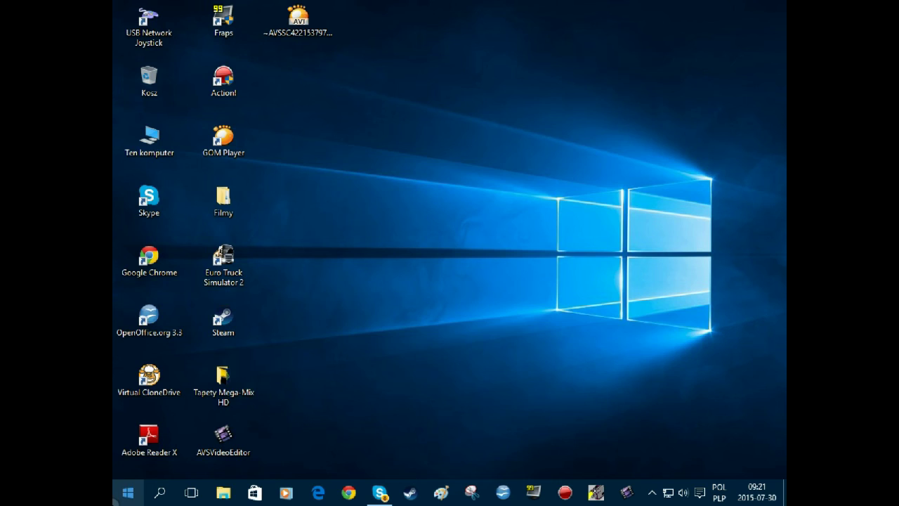
click(118, 496)
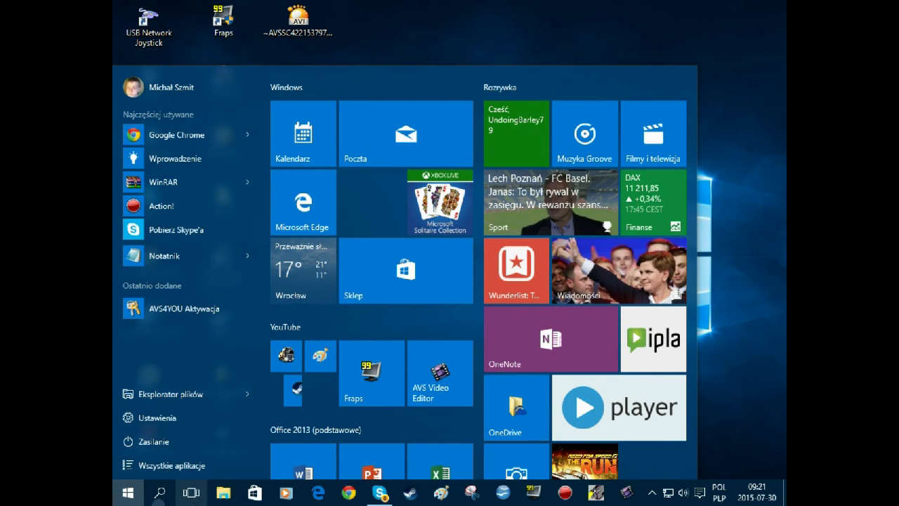
click(116, 498)
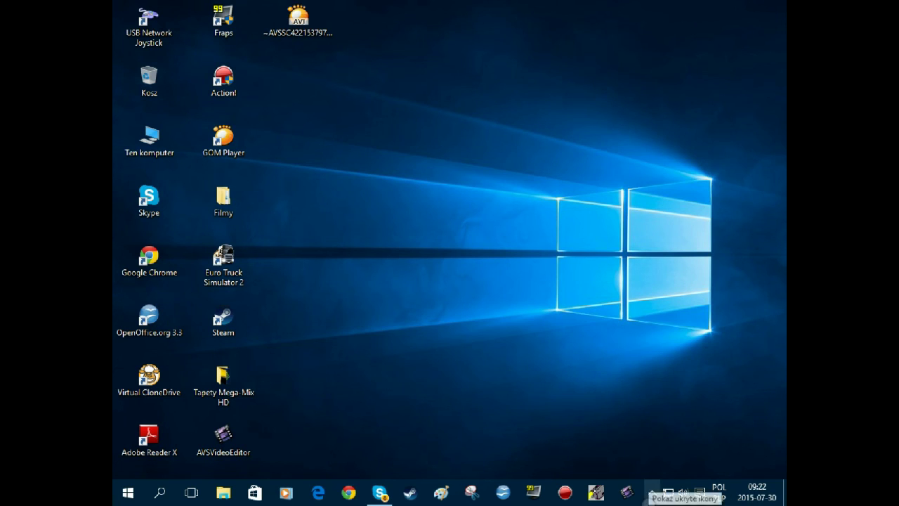
- Show the hidden notification area icons on the taskbar
click(652, 492)
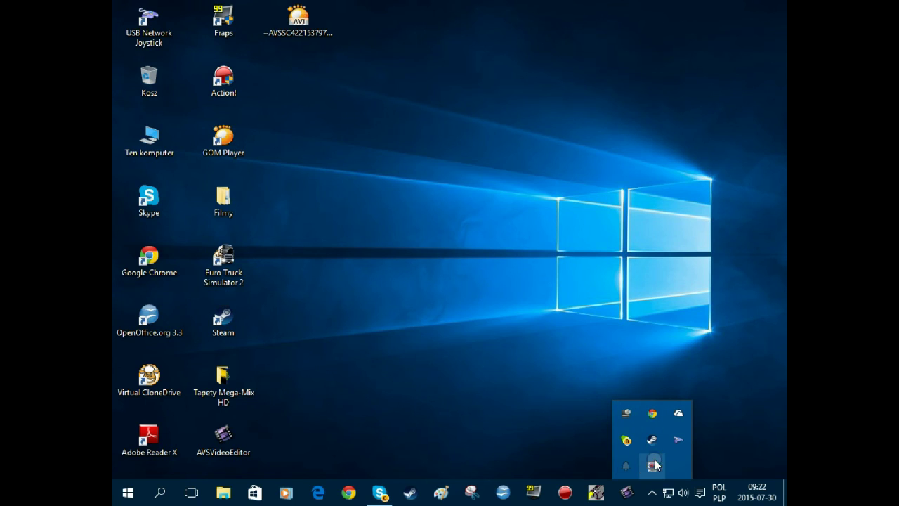